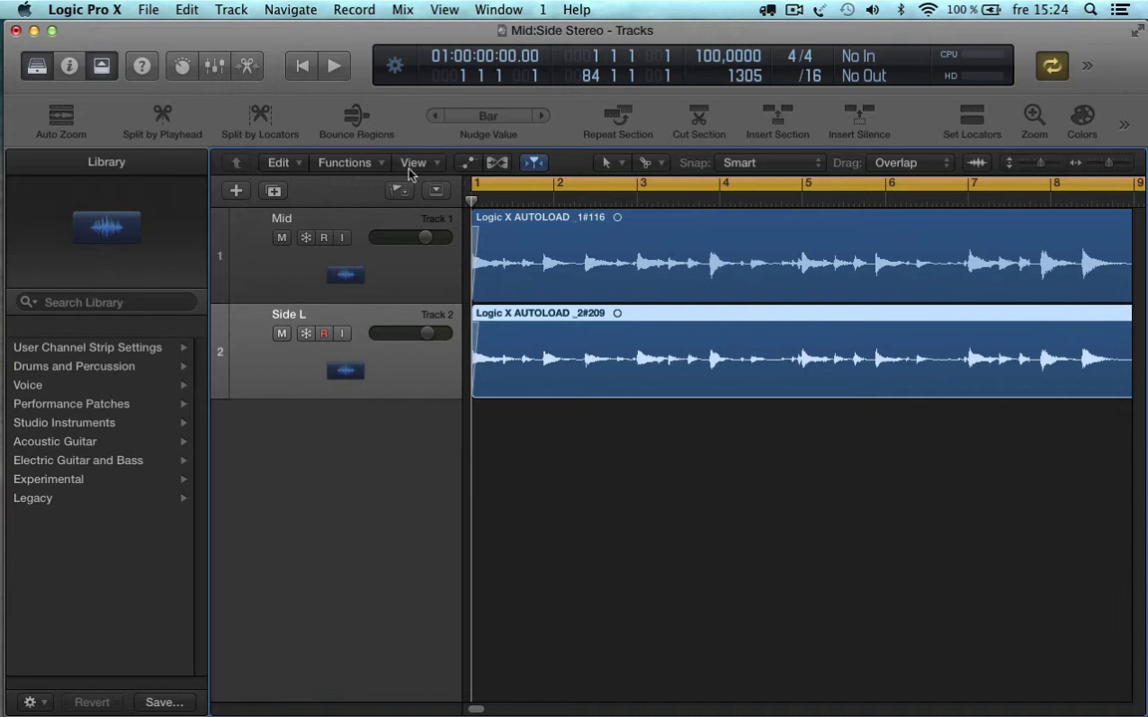
{"action": "left_click", "coordinate": [328, 216]}
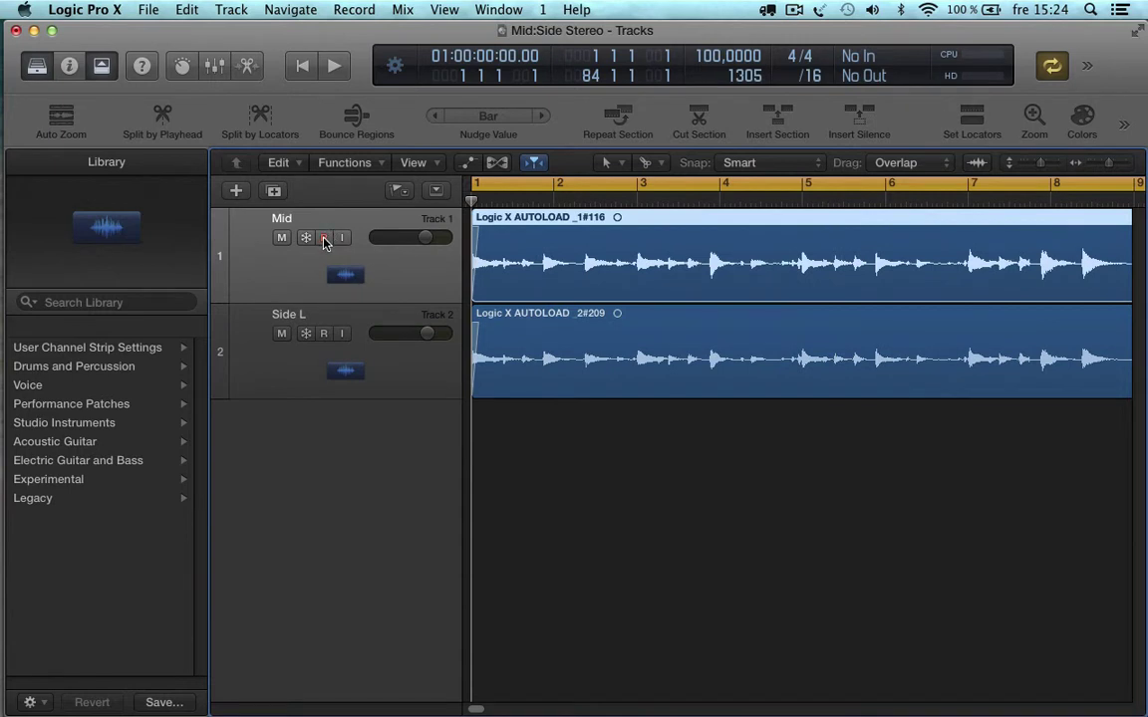
{"action": "left_click", "coordinate": [284, 325]}
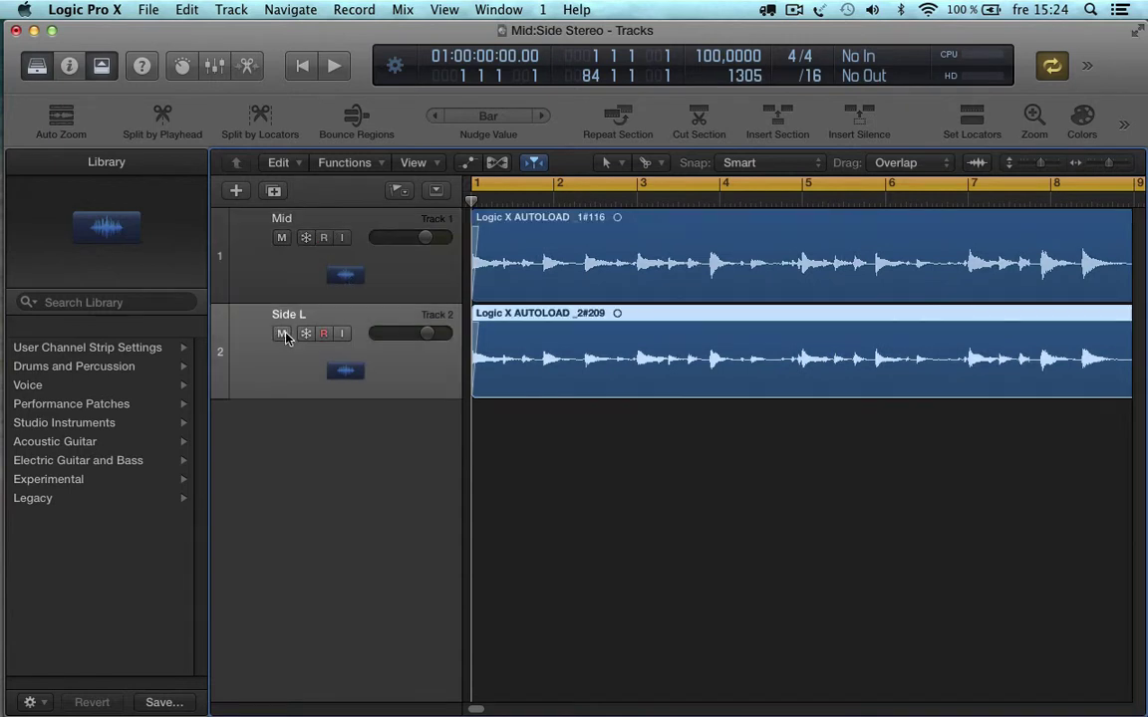
{"action": "left_click", "coordinate": [297, 243]}
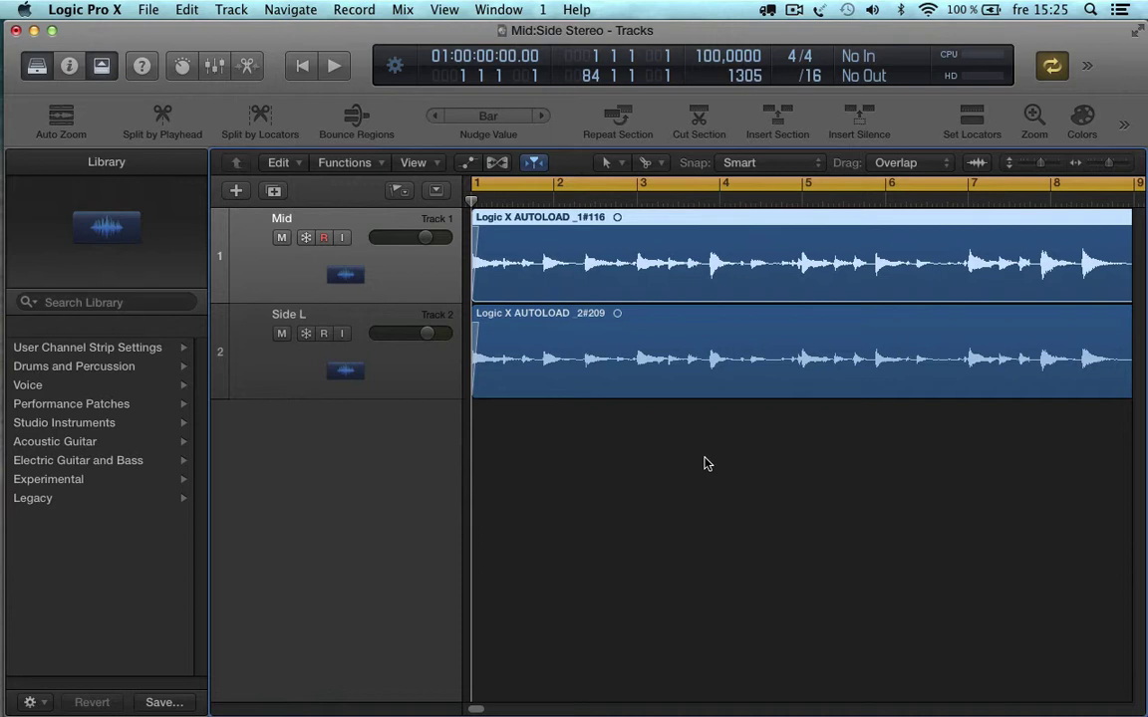
{"action": "left_click", "coordinate": [301, 319]}
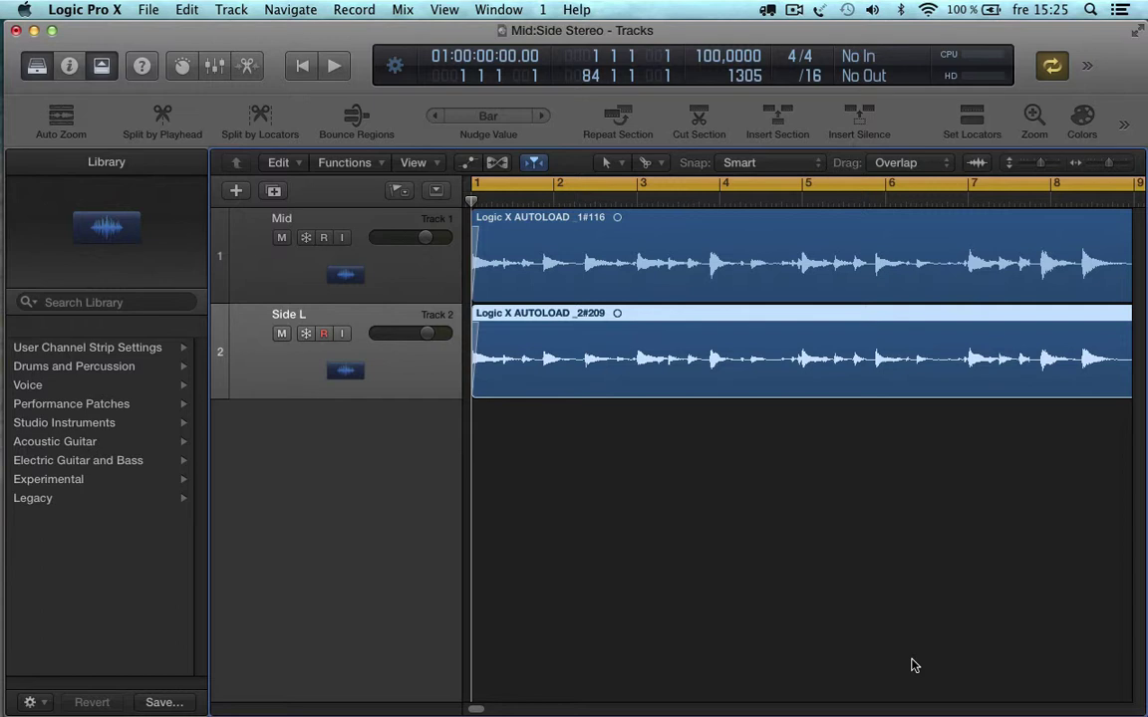
{"action": "left_click", "coordinate": [344, 226]}
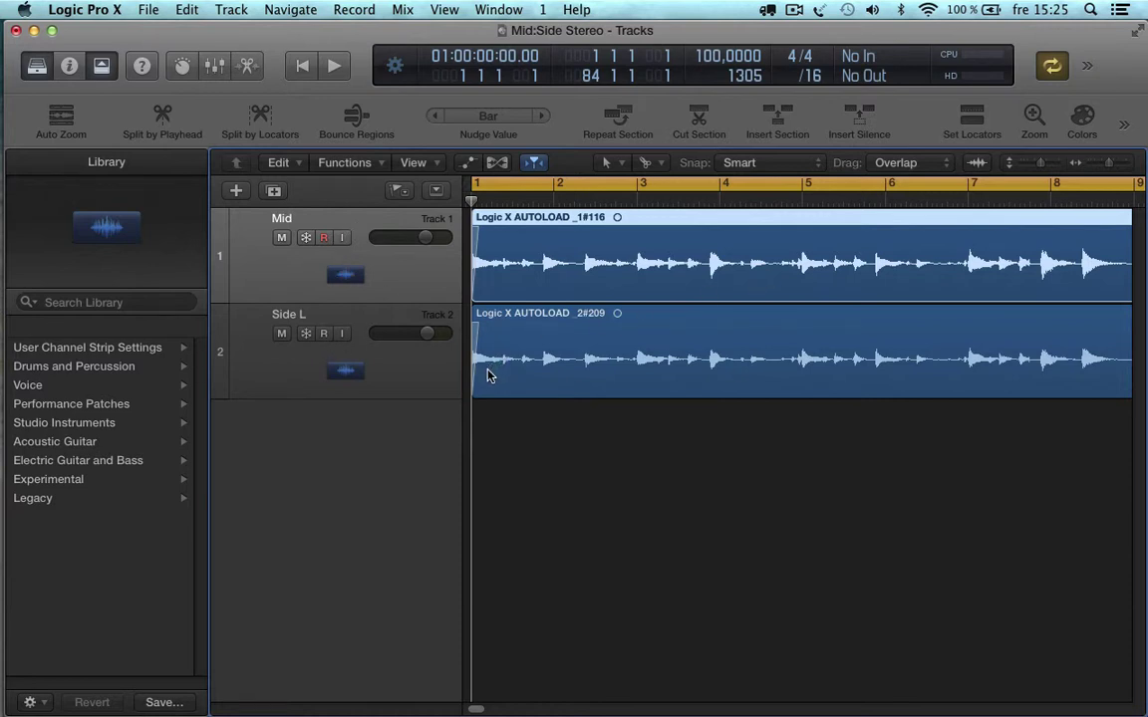
{"action": "left_click", "coordinate": [288, 318]}
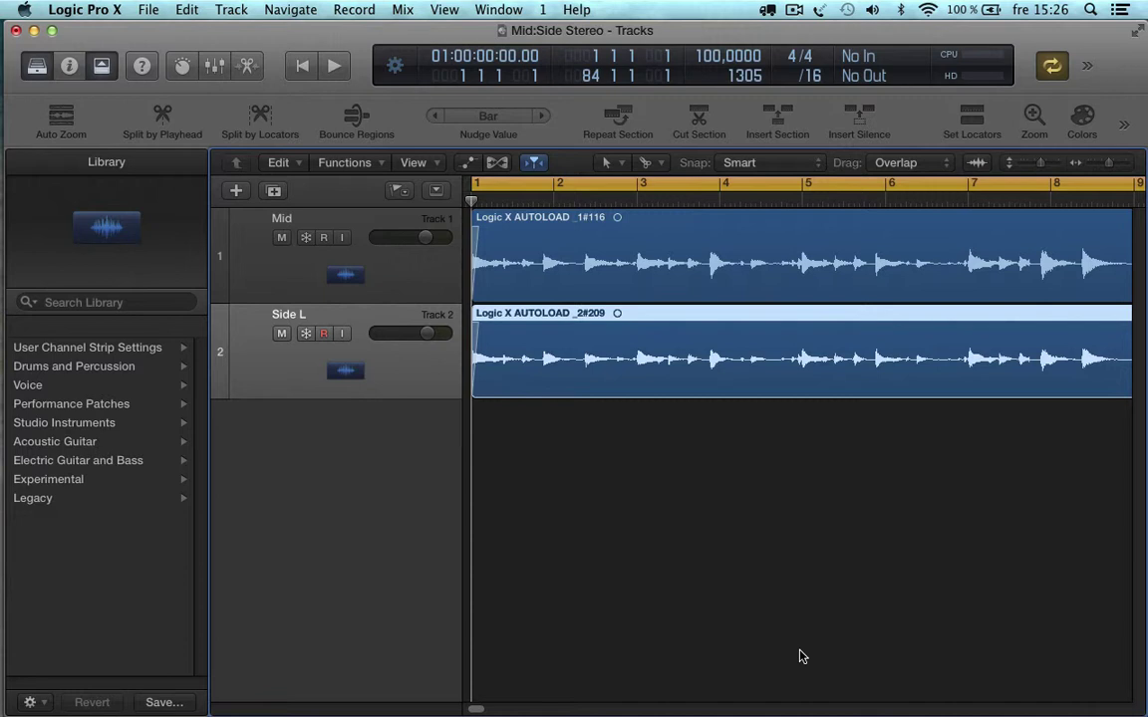
{"action": "left_click_drag", "start_coordinate": [723, 592], "coordinate": [729, 234]}
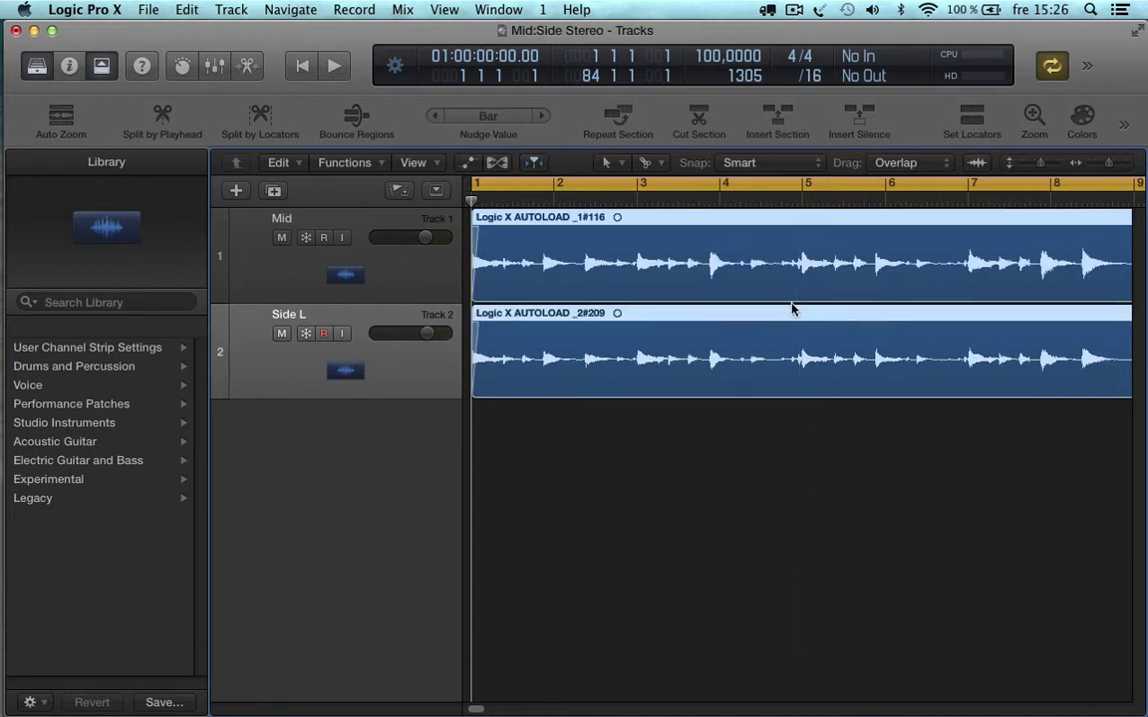
Step: Add a Side R track by duplicating the Side L track with its settings, and copy the Side L audio region onto it
{"action": "left_click", "coordinate": [315, 317]}
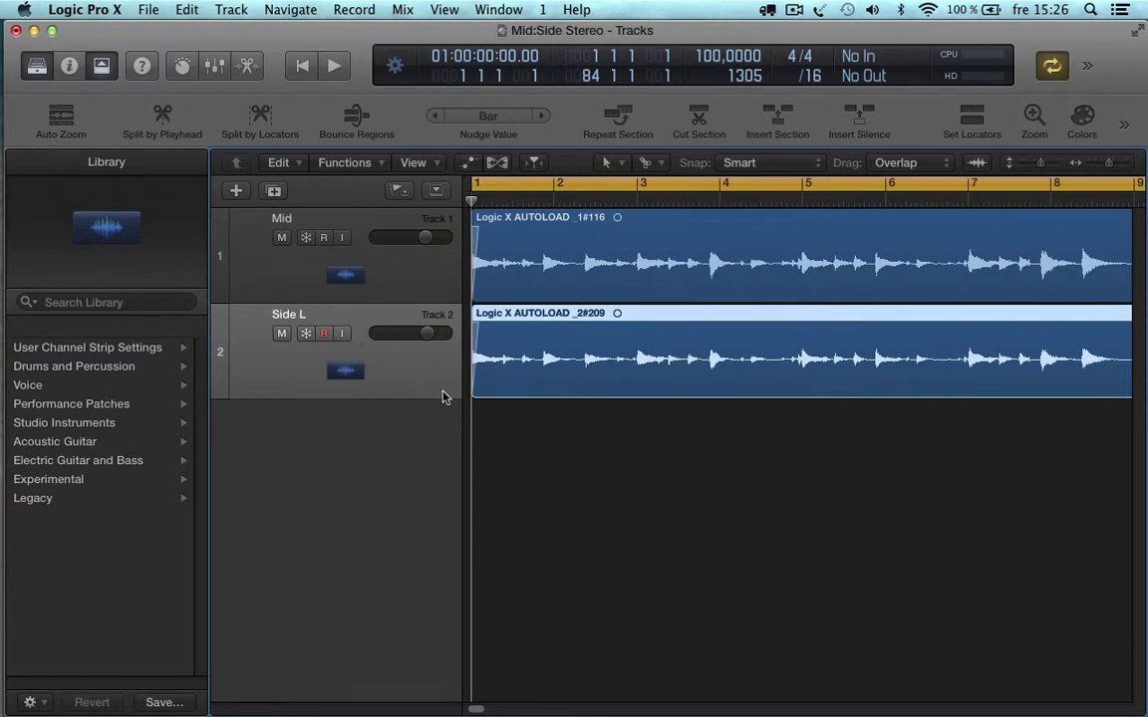
{"action": "left_click", "coordinate": [273, 190]}
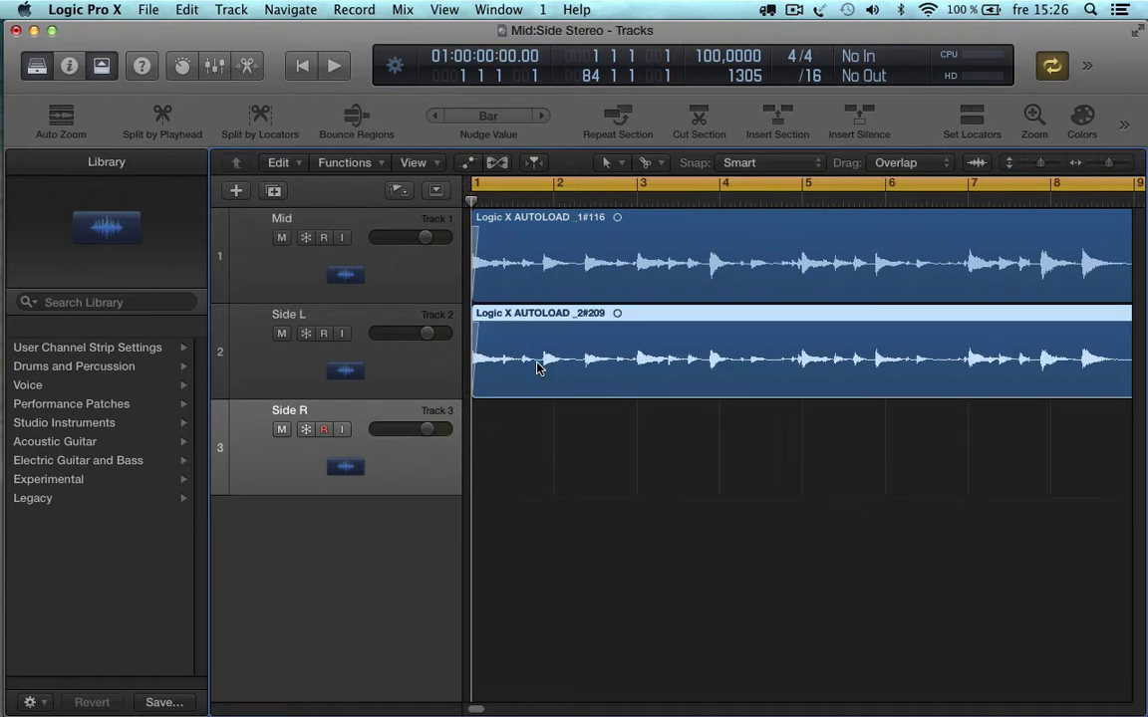
{"action": "left_click_drag", "start_coordinate": [538, 361], "coordinate": [536, 413]}
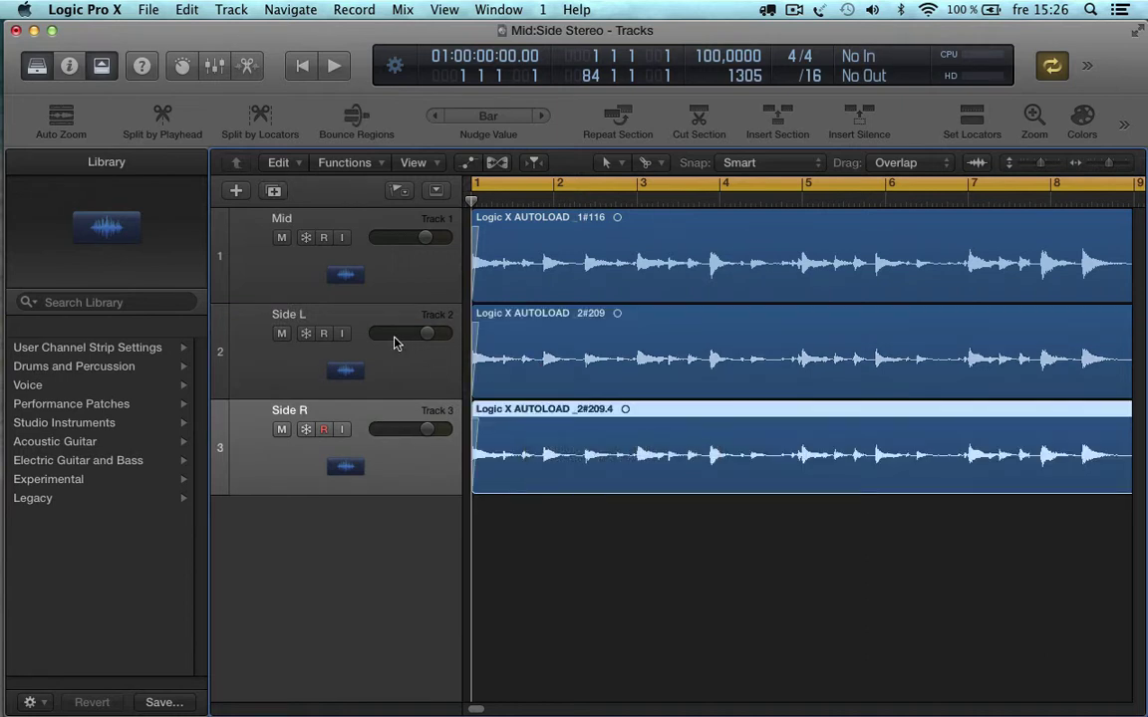
{"action": "left_click", "coordinate": [657, 370]}
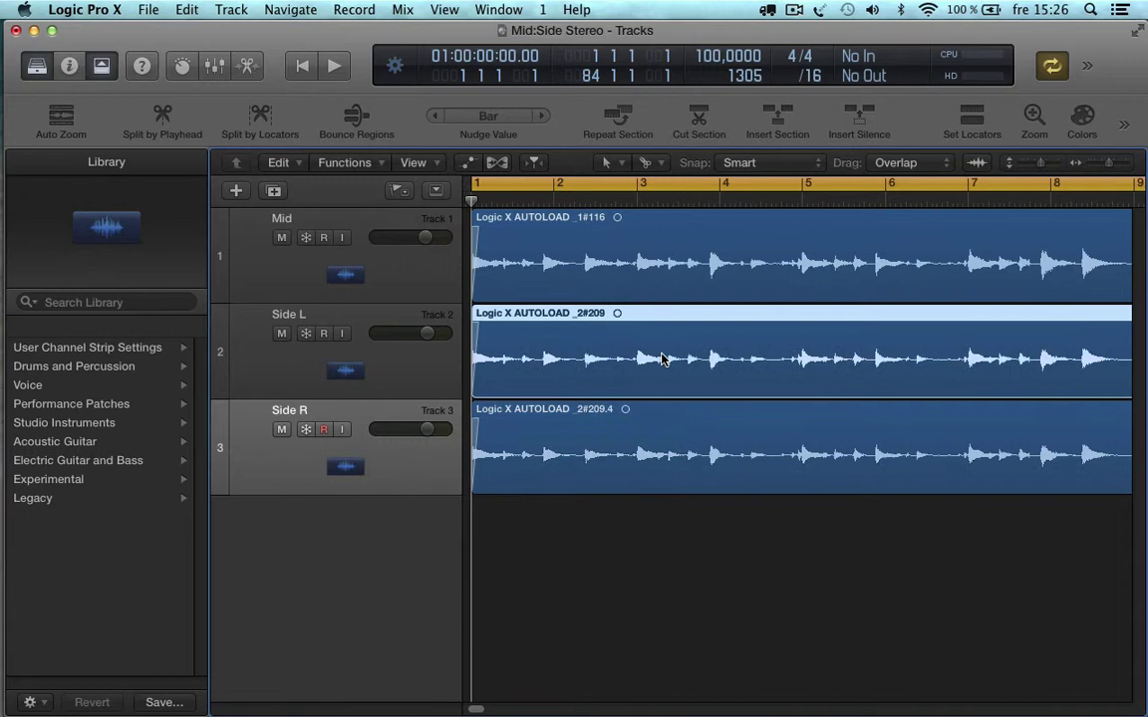
{"action": "left_click", "coordinate": [657, 440]}
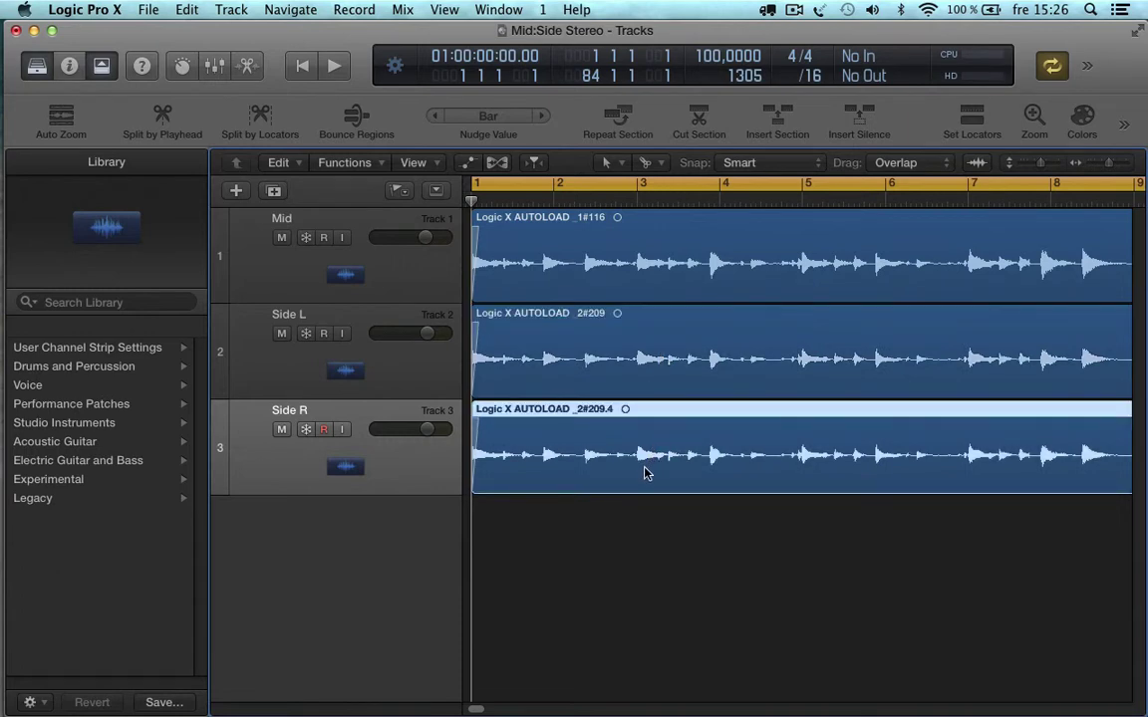
{"action": "left_click", "coordinate": [660, 374]}
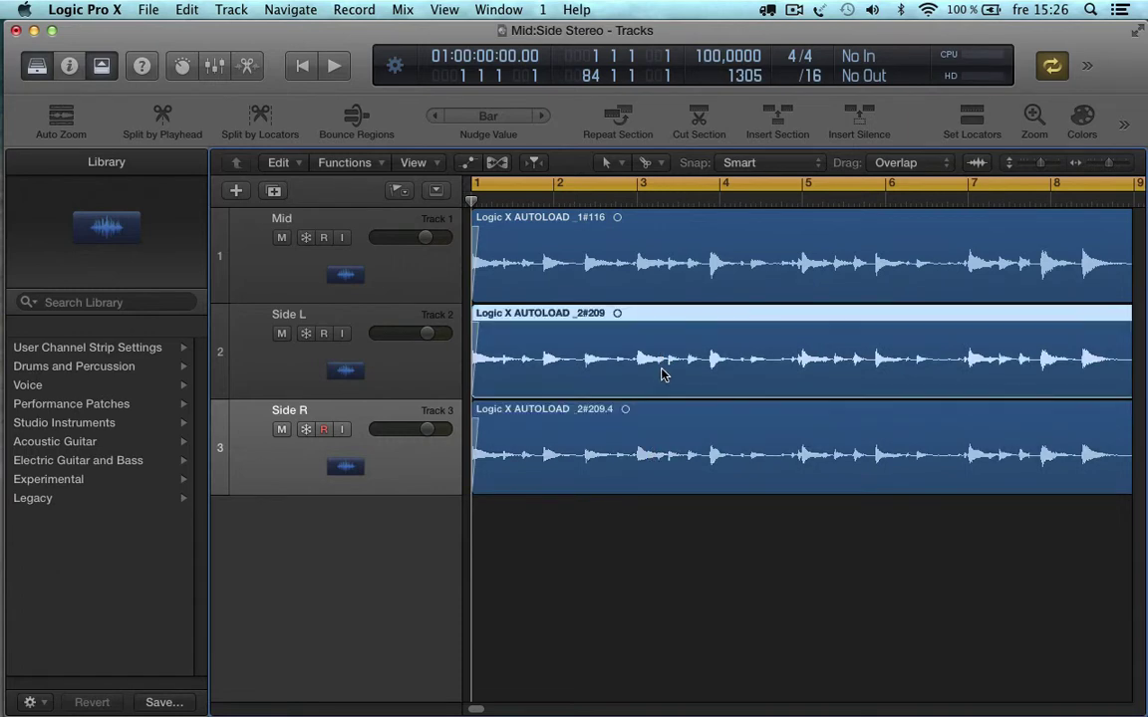
Step: Open the mixer and pan Side L hard left to -64 and Side R hard right to +63
{"action": "key", "text": "8"}
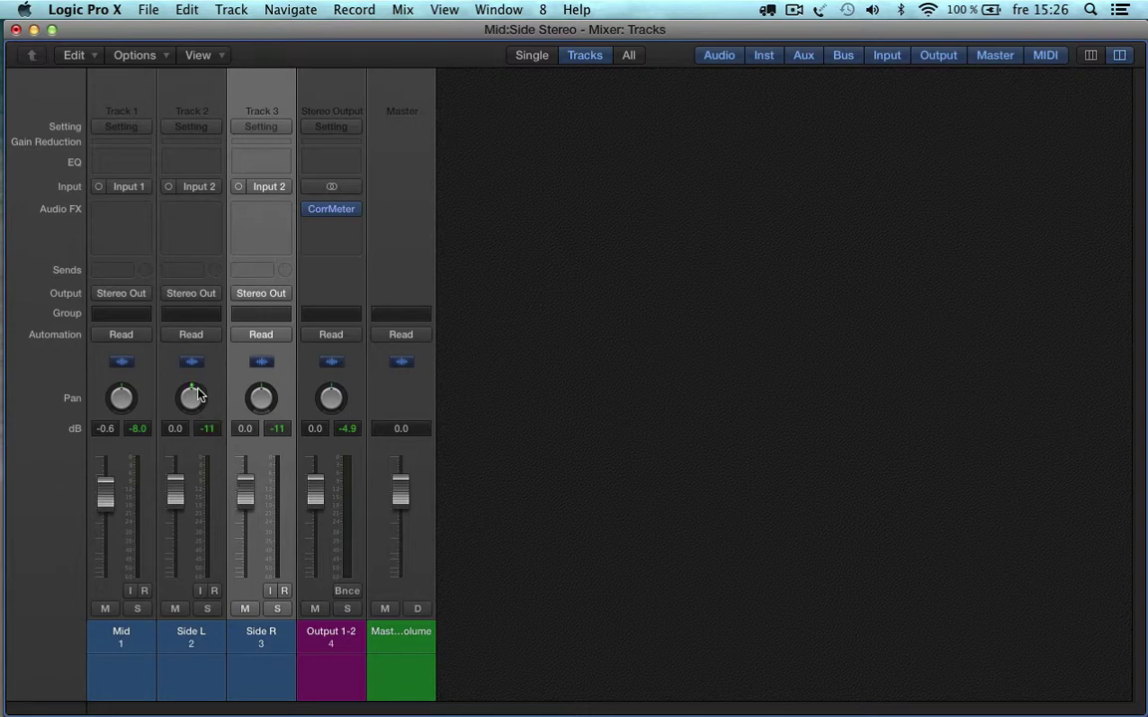
{"action": "left_click_drag", "start_coordinate": [197, 397], "coordinate": [197, 439]}
{"action": "left_click_drag", "start_coordinate": [265, 399], "coordinate": [266, 359]}
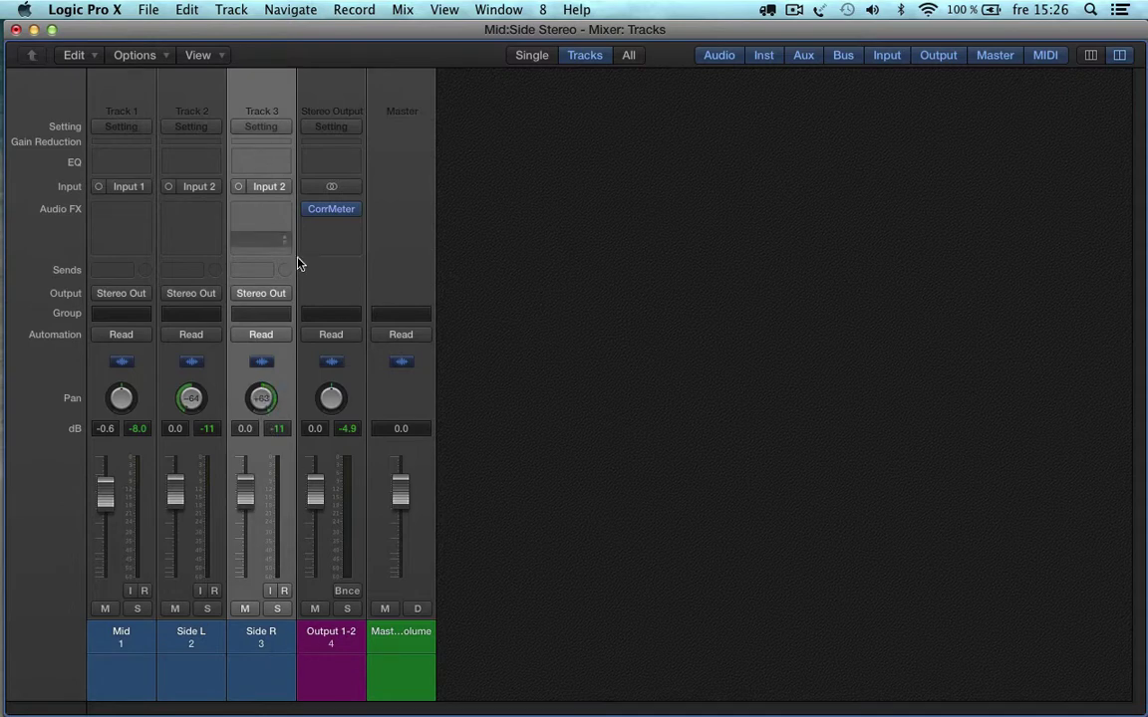
Step: Insert a mono Gain plug-in on the Side R channel, enable its phase invert, and close the plug-in window
{"action": "left_click", "coordinate": [286, 215]}
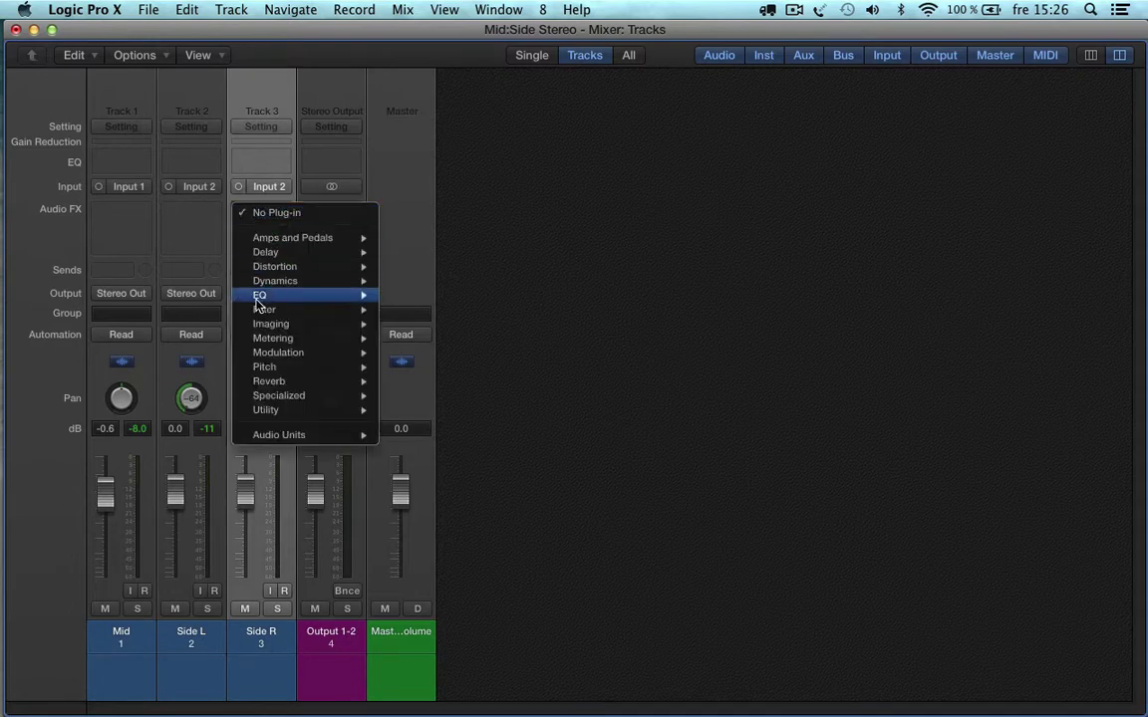
{"action": "mouse_move", "coordinate": [312, 410]}
{"action": "mouse_move", "coordinate": [407, 414]}
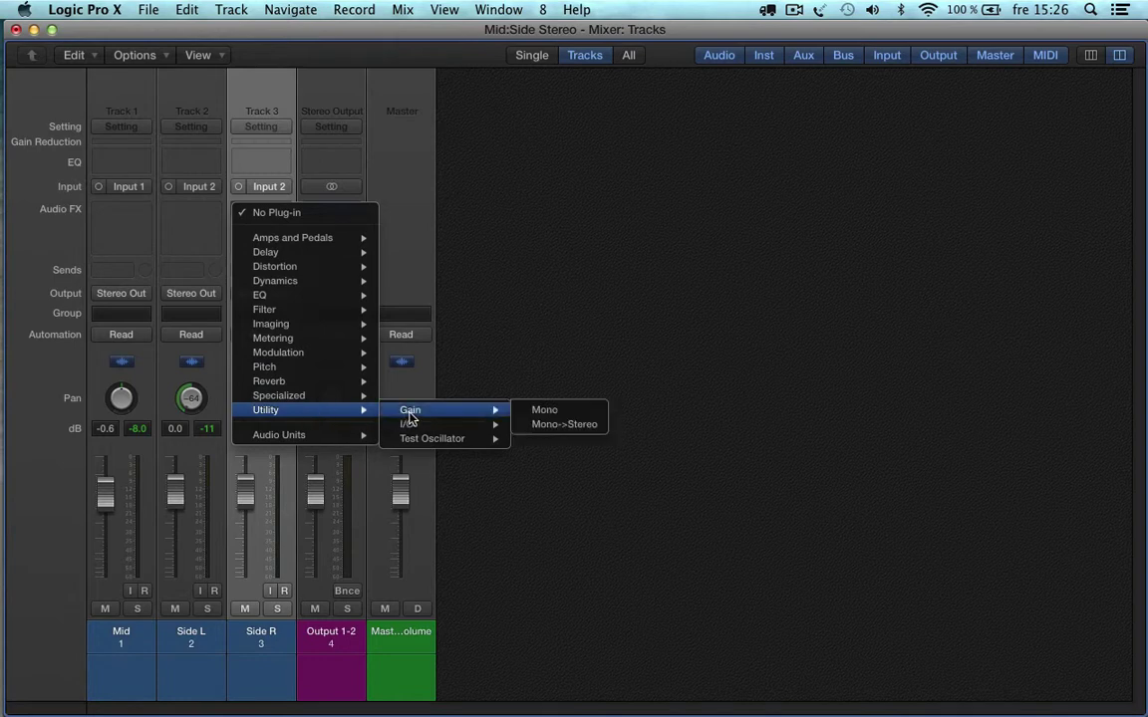
{"action": "left_click", "coordinate": [544, 410]}
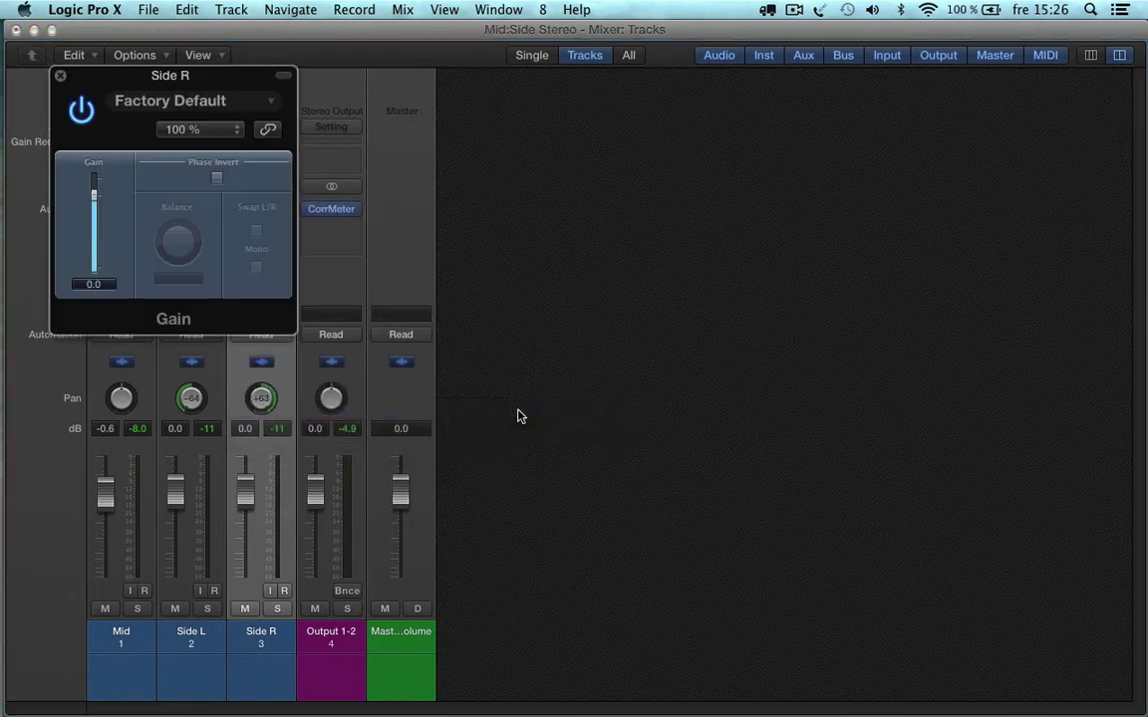
{"action": "left_click", "coordinate": [217, 177]}
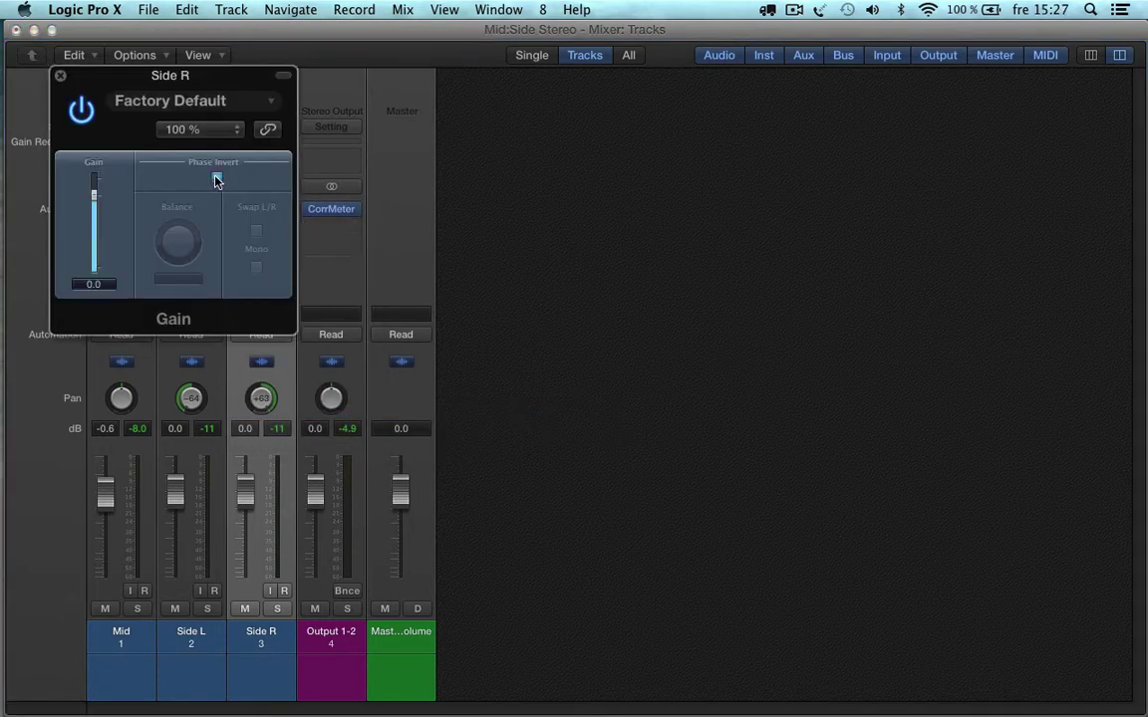
{"action": "left_click", "coordinate": [60, 76]}
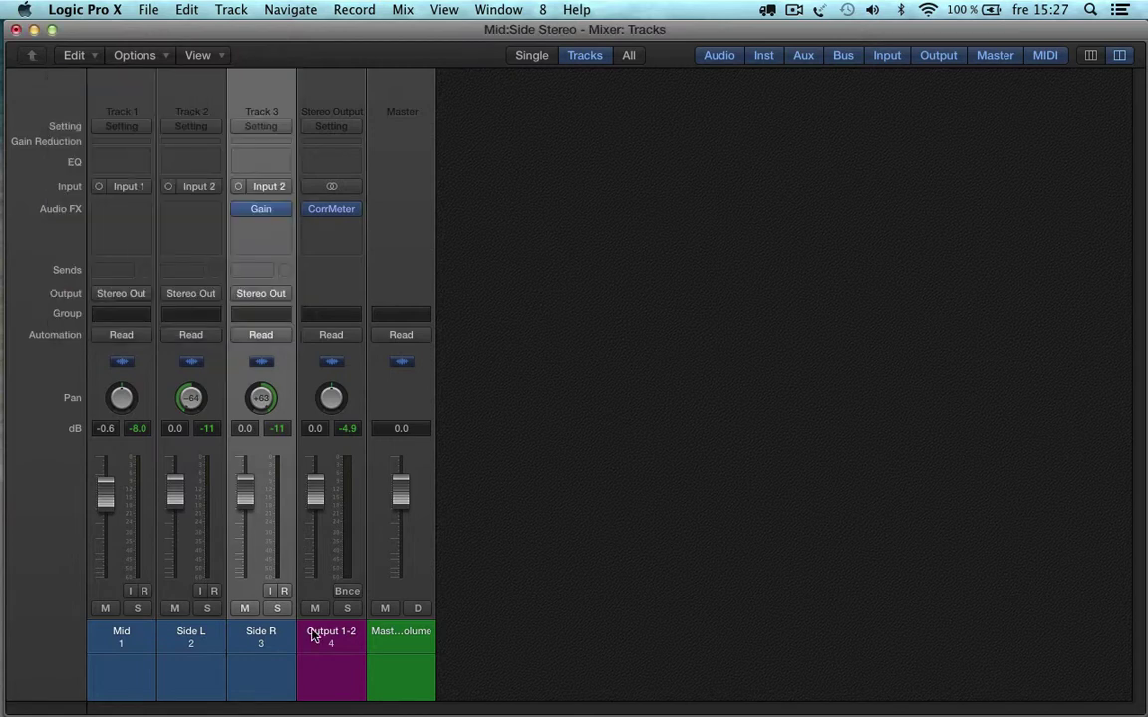
Step: Select the Side L and Side R channels together, sweep the Mid fader between +6.0 dB and silence, and reset it to 0.0 dB
{"action": "left_click", "coordinate": [193, 643]}
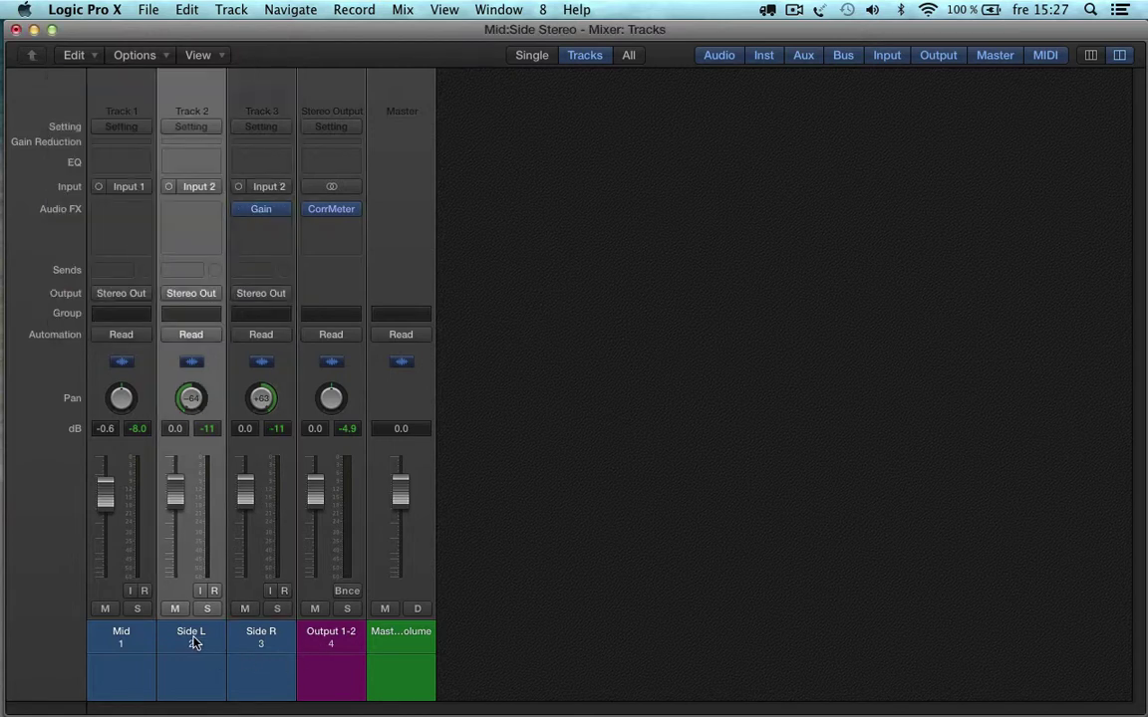
{"action": "left_click", "coordinate": [267, 640]}
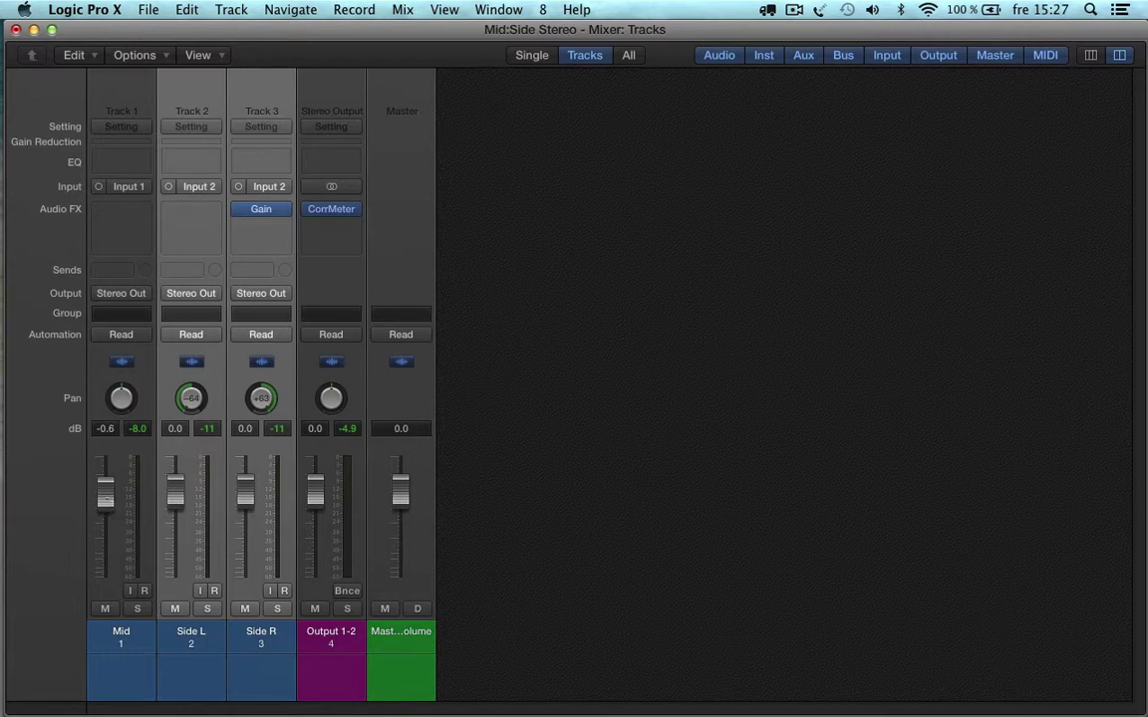
{"action": "left_click_drag", "start_coordinate": [104, 493], "coordinate": [104, 459]}
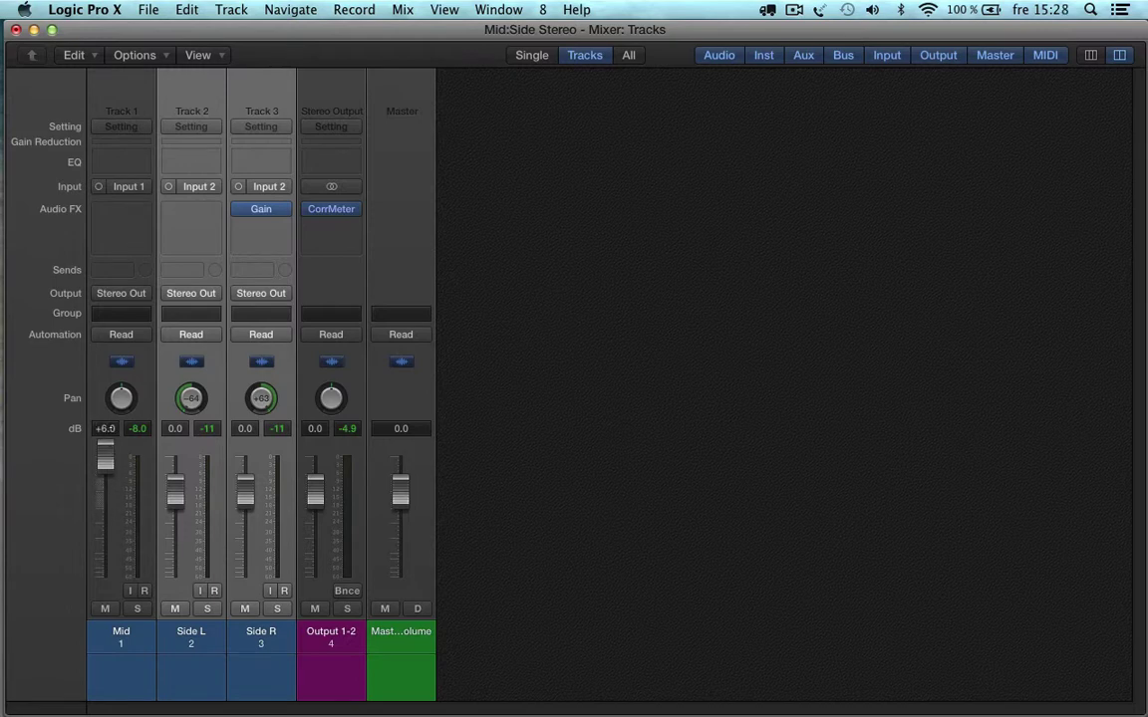
{"action": "left_click_drag", "start_coordinate": [104, 458], "coordinate": [105, 566]}
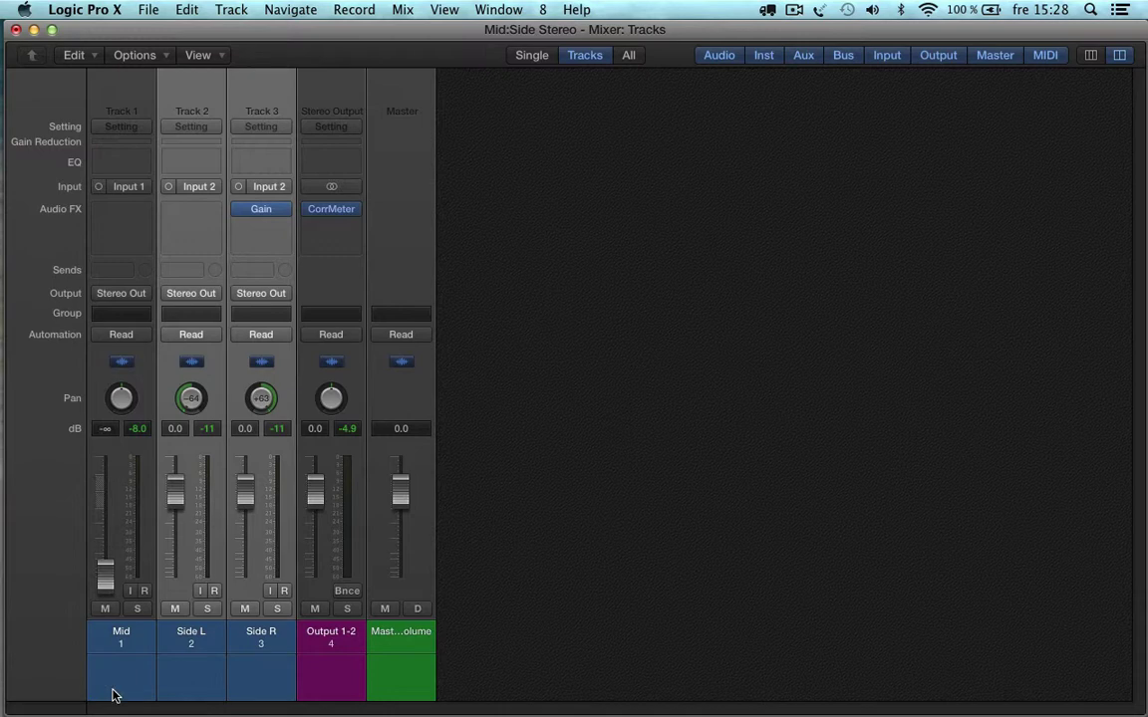
{"action": "left_click_drag", "start_coordinate": [104, 568], "coordinate": [121, 480]}
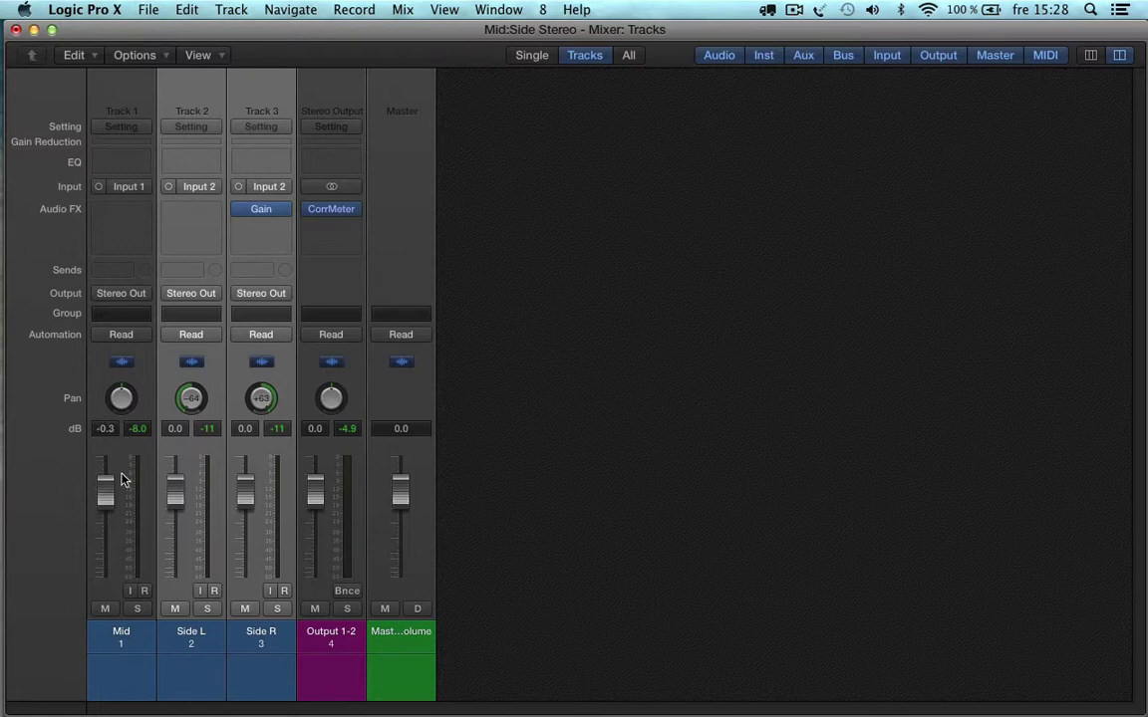
{"action": "left_click", "coordinate": [106, 504], "text": "alt"}
Step: Play back the Mid, Side L and Side R mix to audition the stereo image, and stop playback
{"action": "key", "text": "space"}
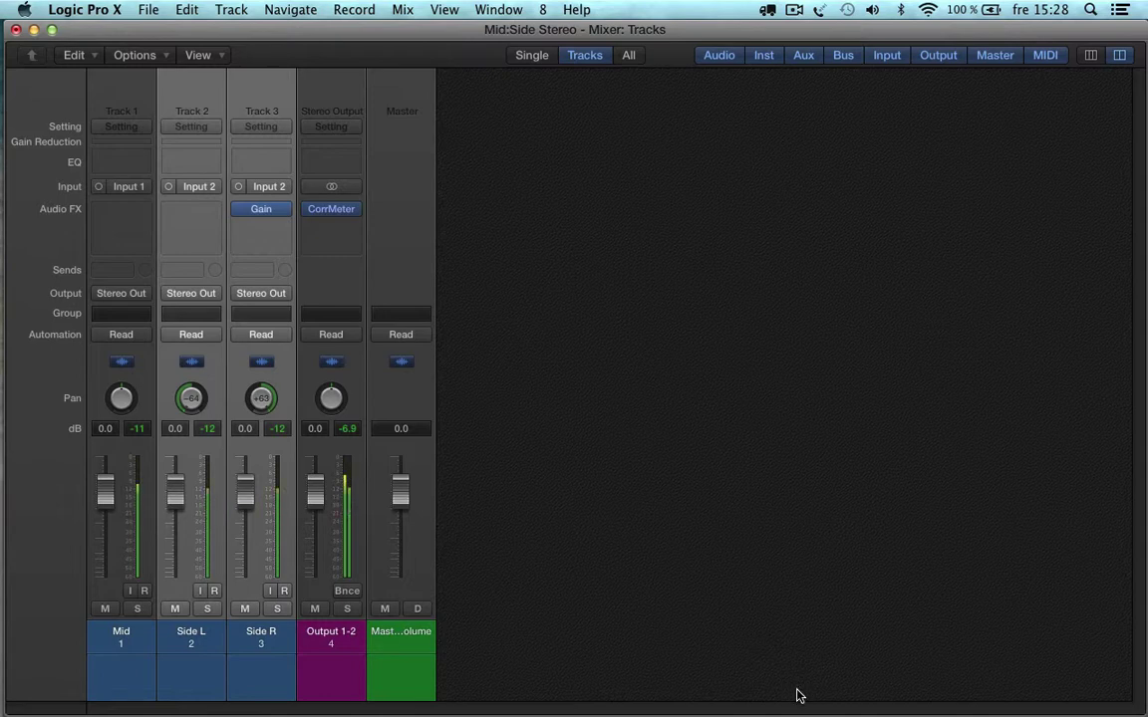
{"action": "key", "text": "space"}
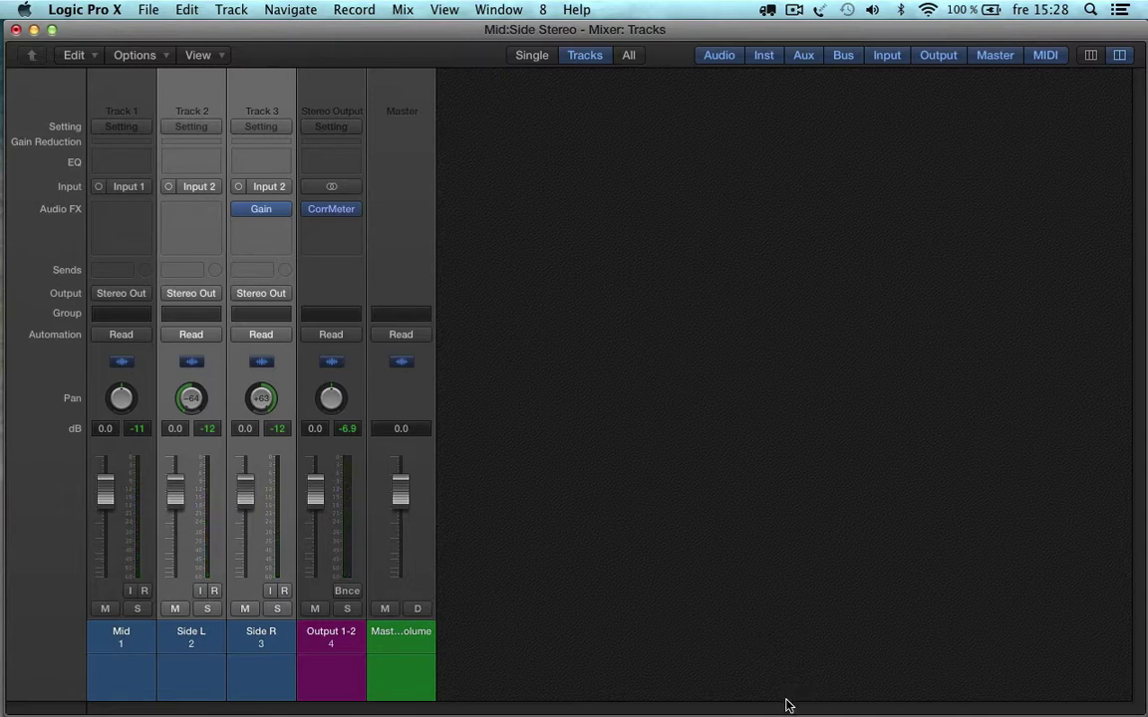
{"action": "left_click", "coordinate": [758, 499]}
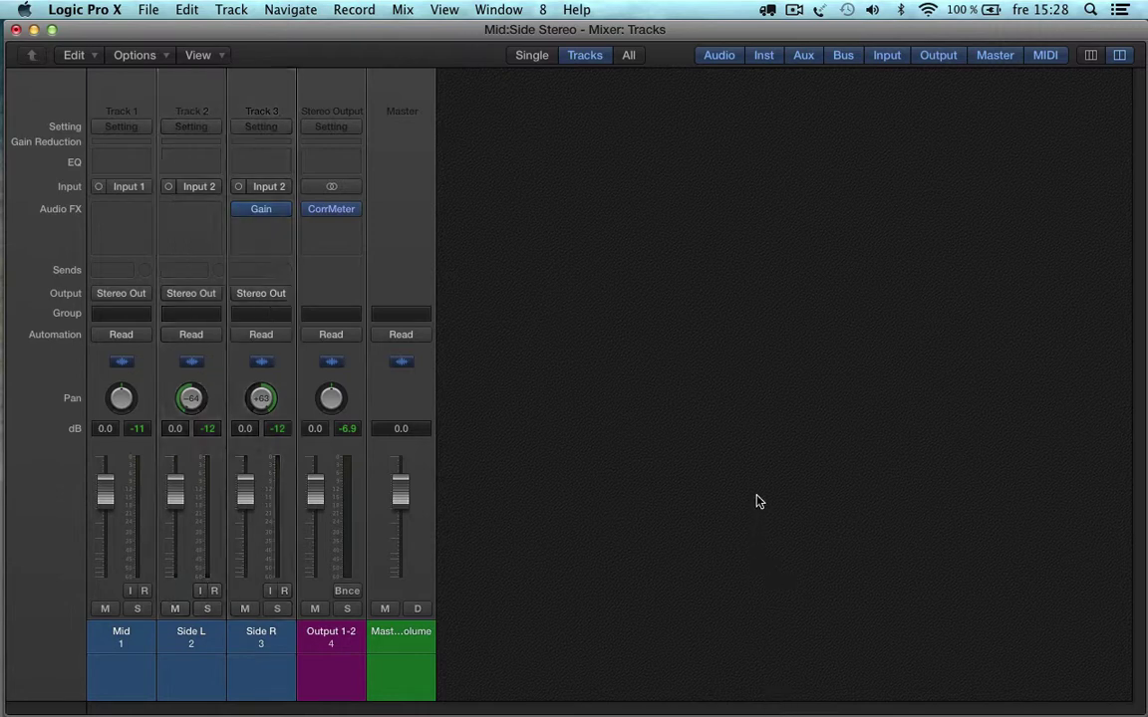
{"action": "left_click", "coordinate": [213, 641]}
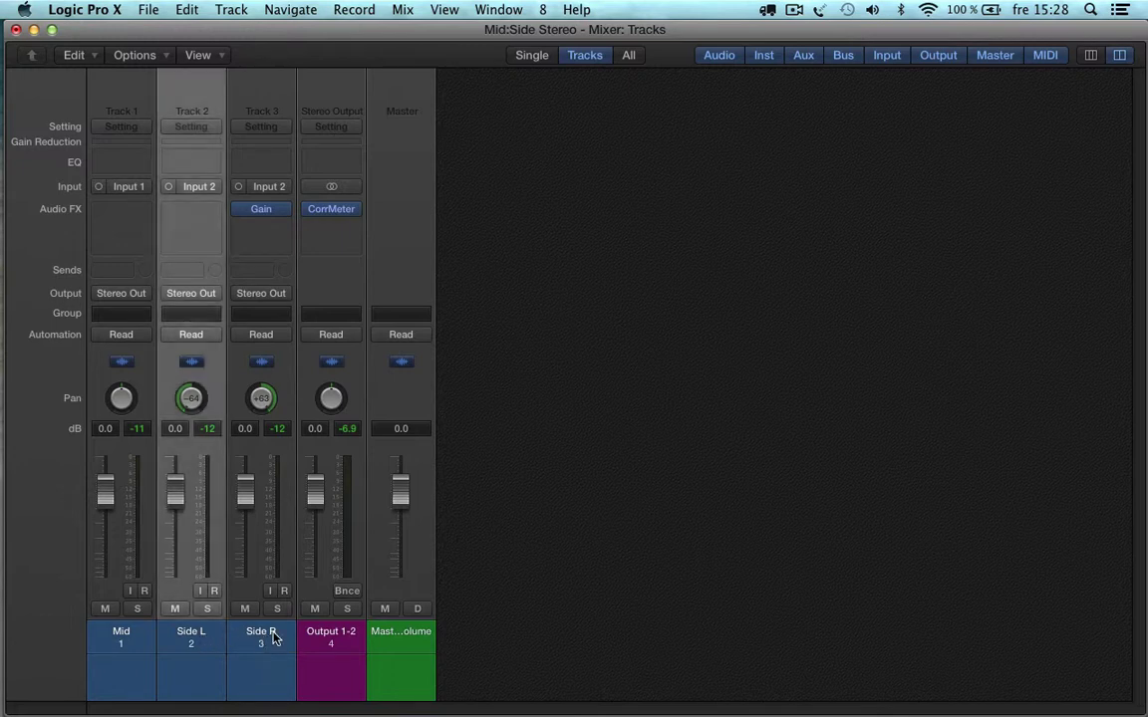
{"action": "left_click", "coordinate": [263, 638]}
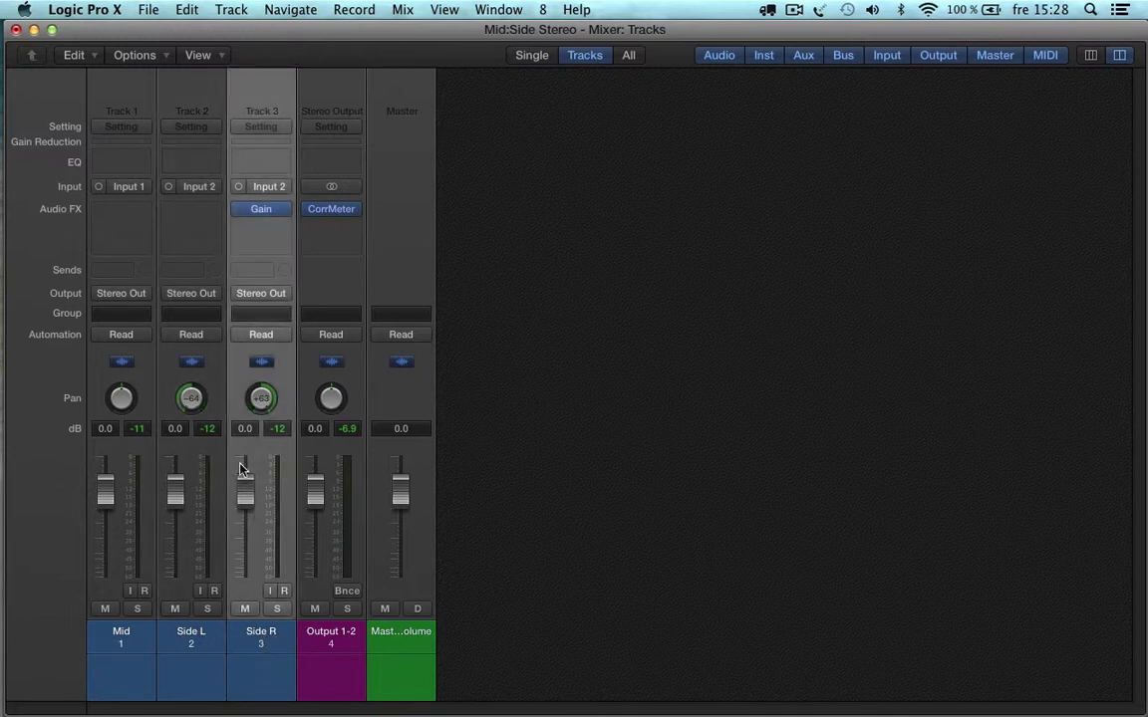
Step: Replace the Correlation Meter on the Output 1-2 channel with a MultiMeter and switch it to the Goniometer display
{"action": "left_click", "coordinate": [357, 212]}
{"action": "mouse_move", "coordinate": [345, 367]}
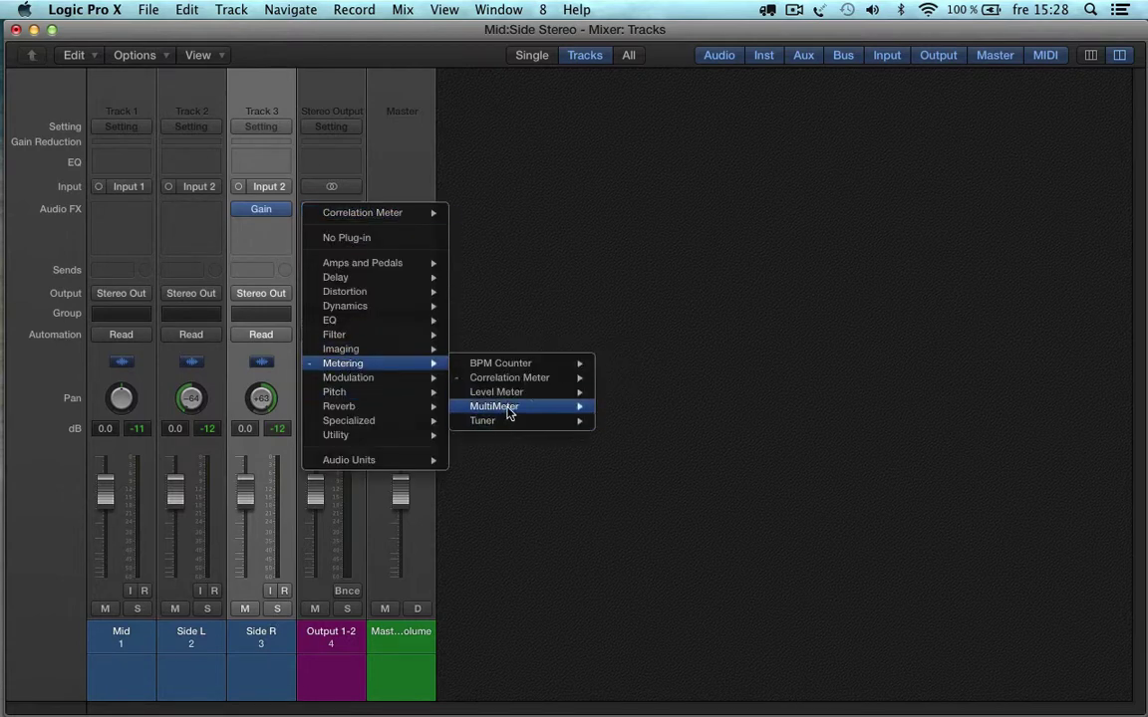
{"action": "mouse_move", "coordinate": [588, 407]}
{"action": "left_click", "coordinate": [626, 410]}
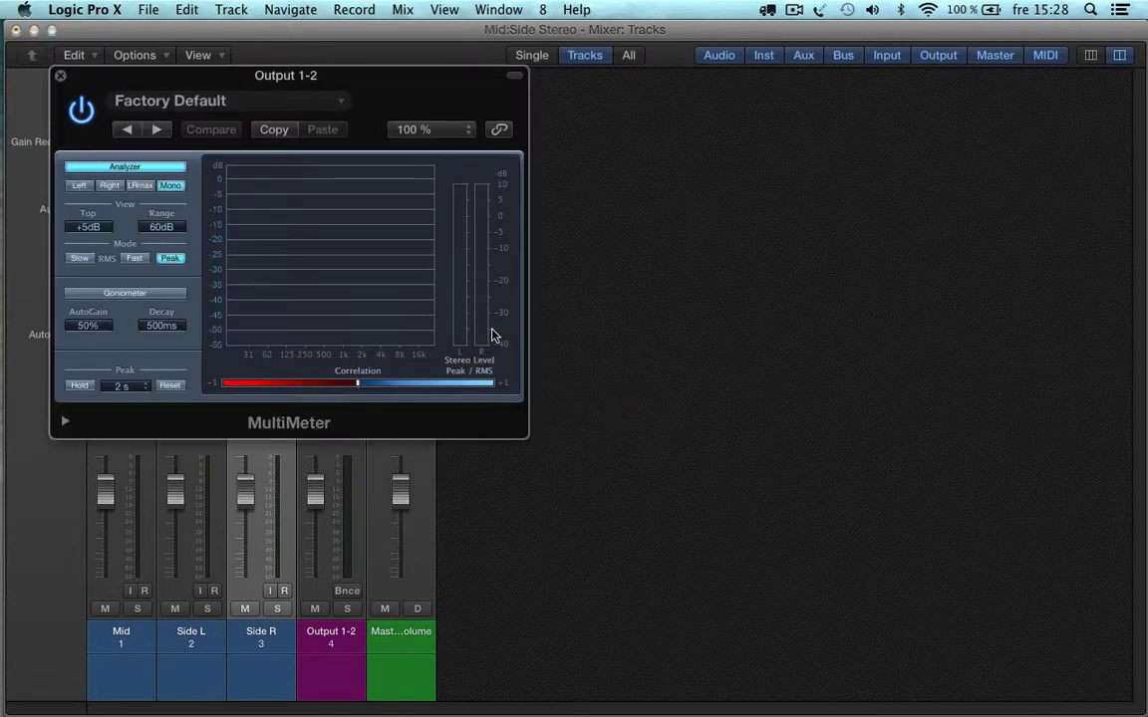
{"action": "left_click", "coordinate": [157, 294]}
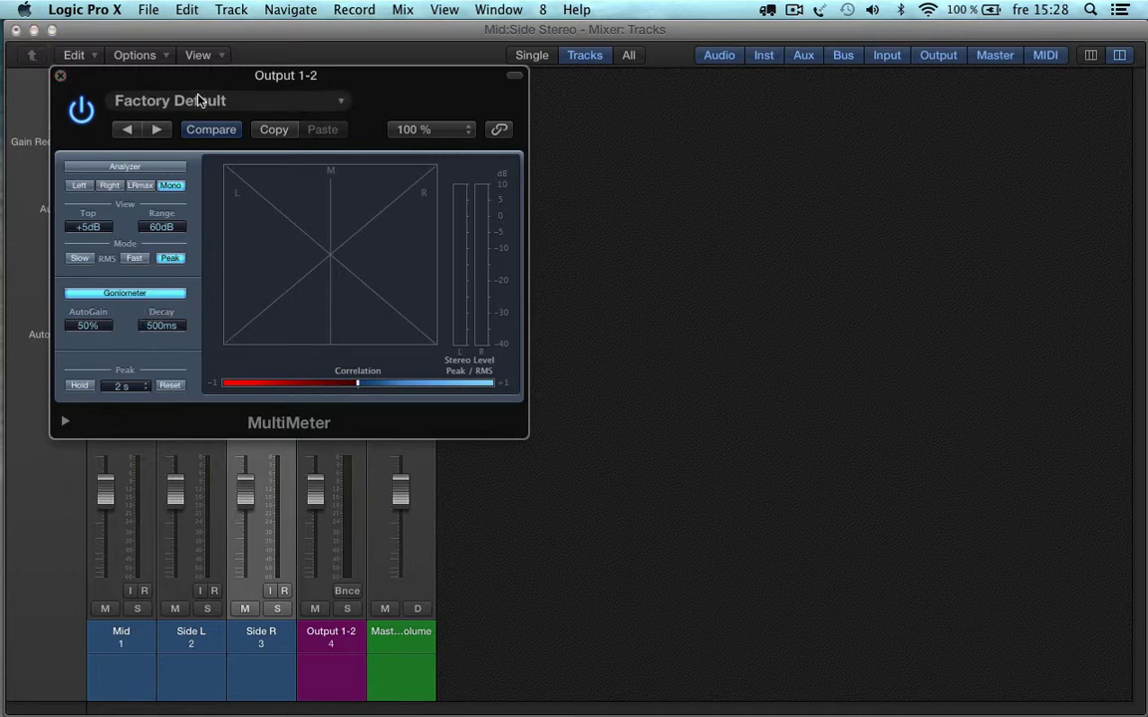
Step: Mute the Mid channel and play back only the two side channels to check them on the MultiMeter
{"action": "left_click", "coordinate": [106, 610]}
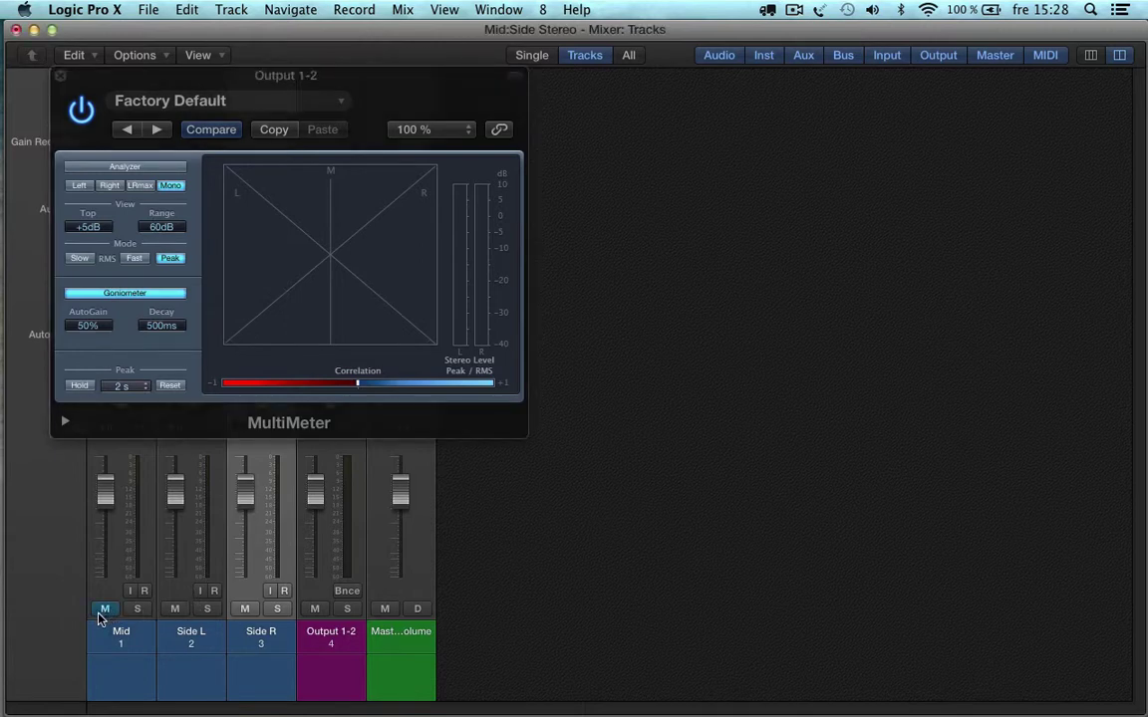
{"action": "key", "text": "space"}
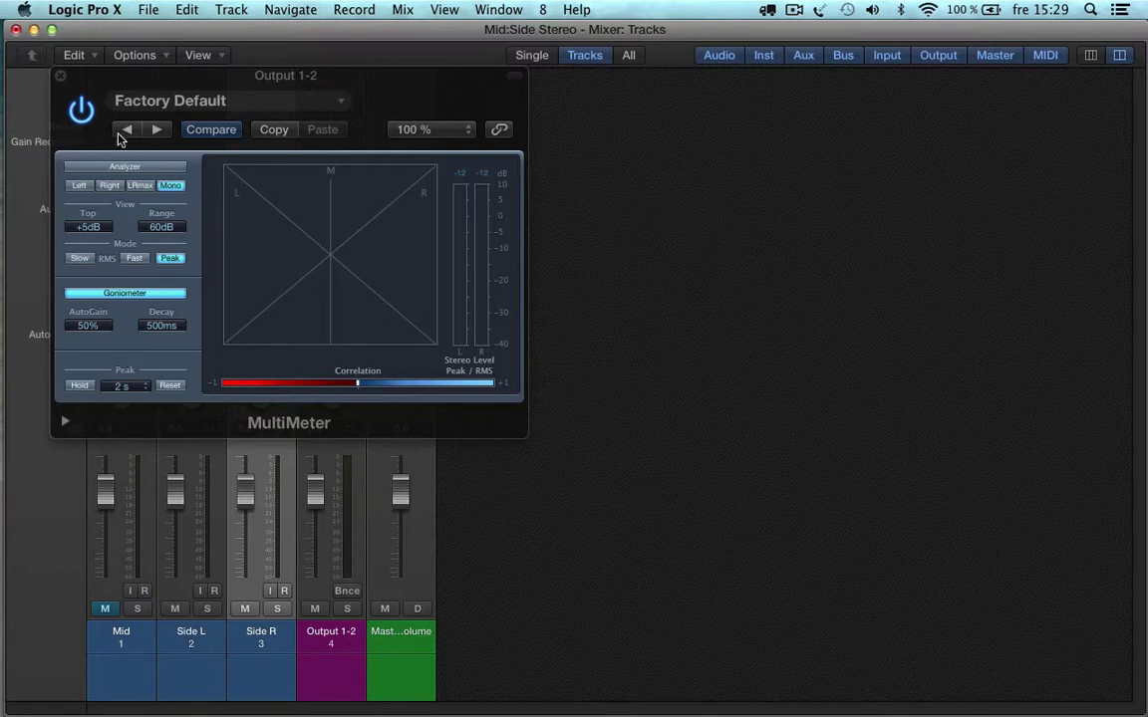
Step: Close the MultiMeter and switch through the screensets back to the main Tracks window
{"action": "left_click", "coordinate": [60, 74]}
{"action": "key", "text": "2"}
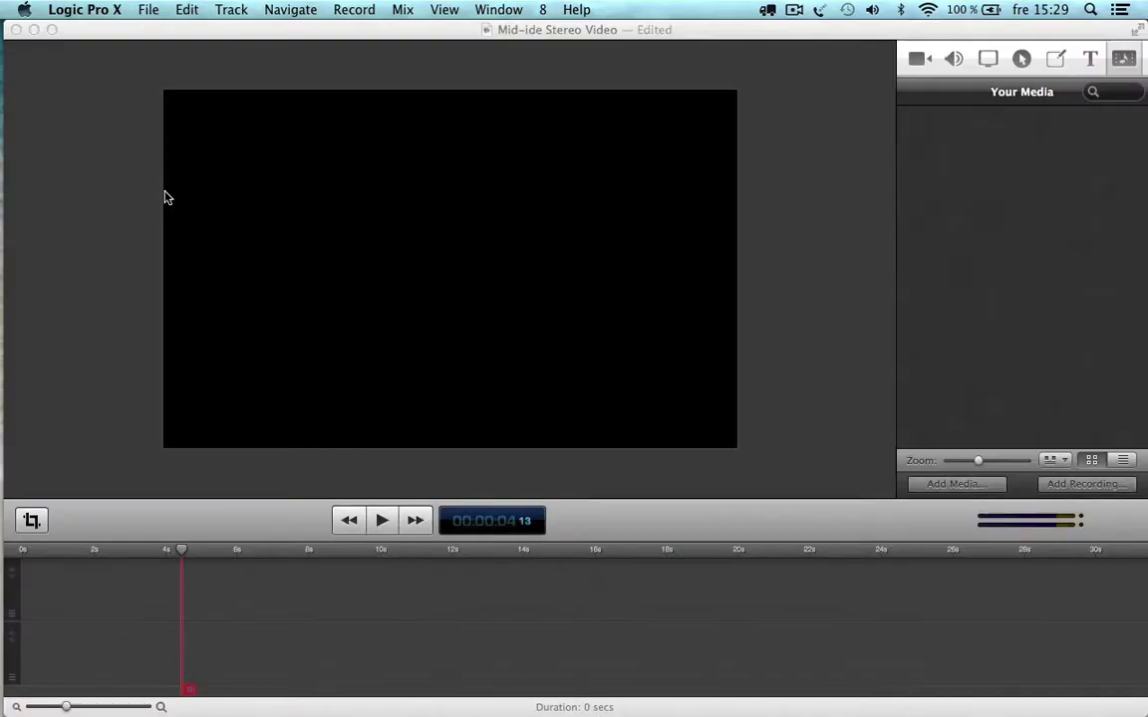
{"action": "key", "text": "1"}
{"action": "key", "text": "2"}
{"action": "key", "text": "8"}
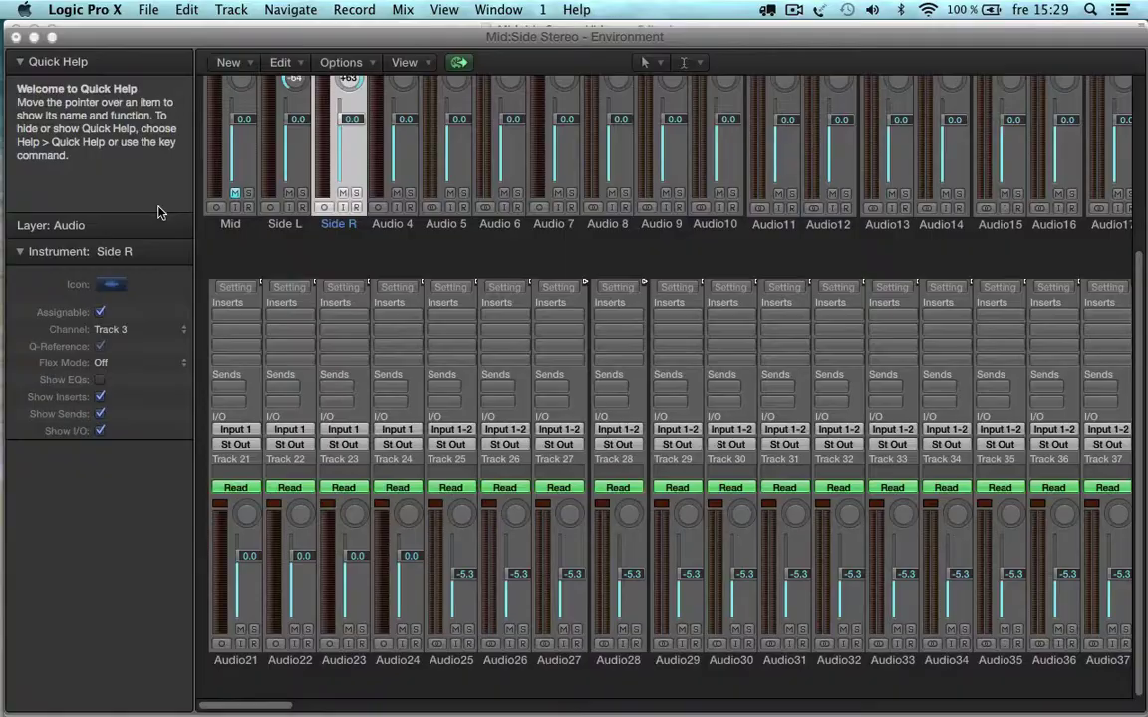
{"action": "key", "text": "1"}
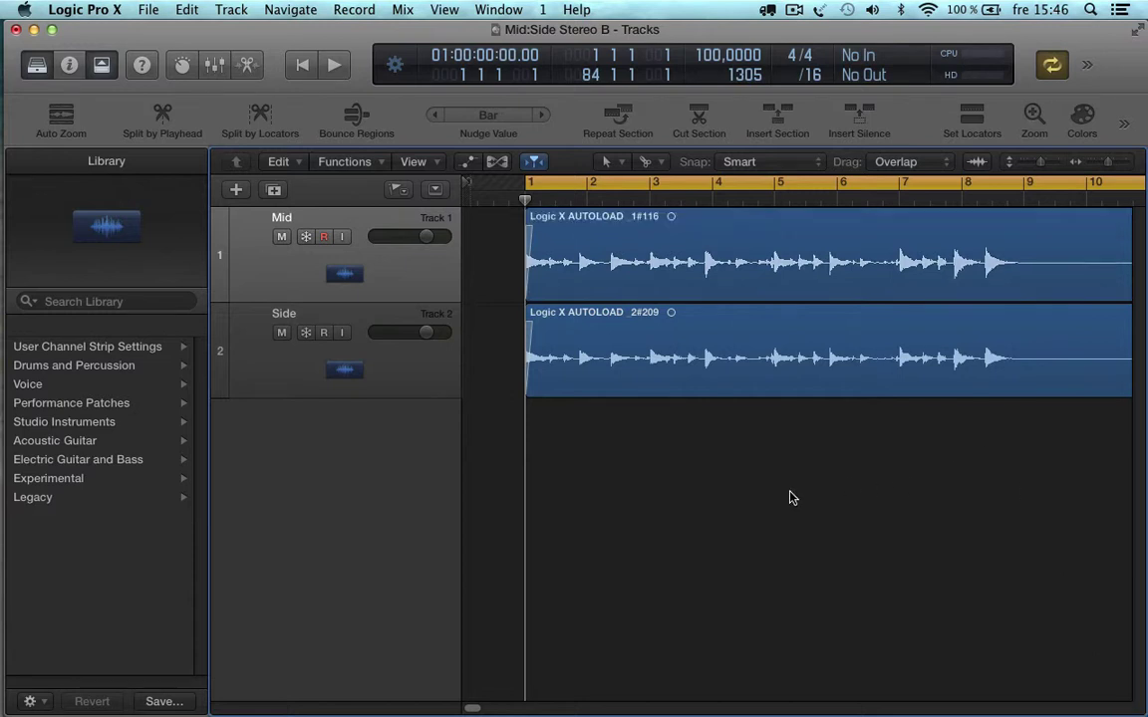
Step: Select the Mid and Side regions and tracks, and review their channel strips routed to Bus 1 in the mixer
{"action": "left_click_drag", "start_coordinate": [789, 494], "coordinate": [835, 266]}
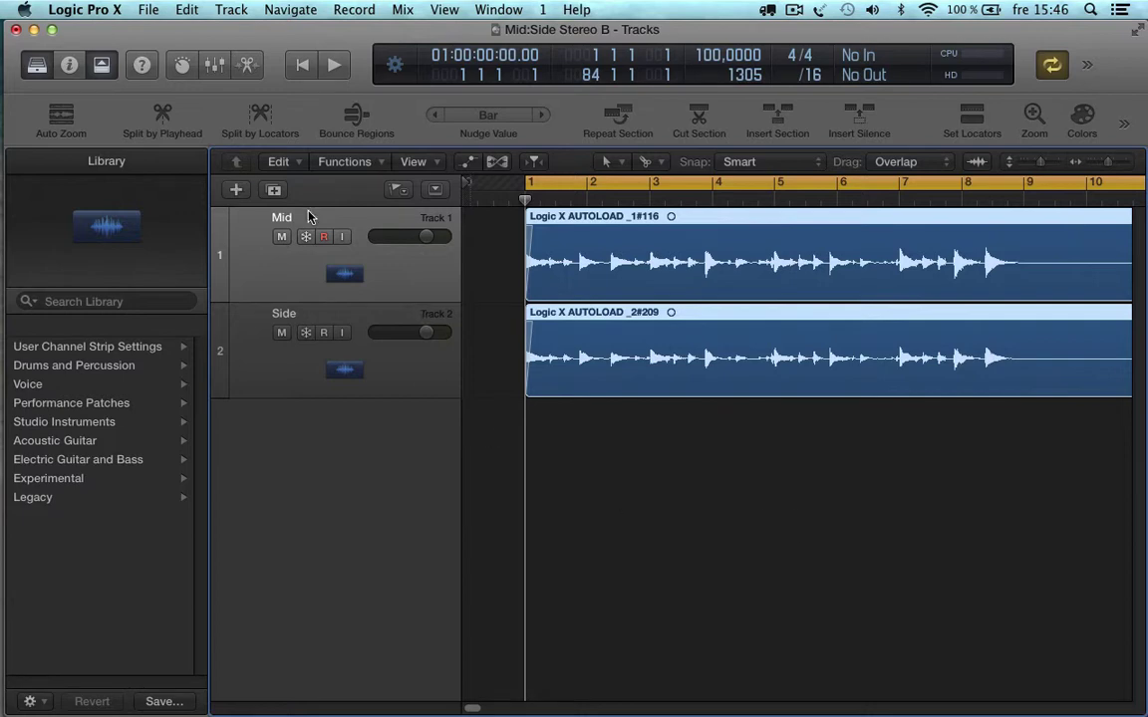
{"action": "left_click", "coordinate": [284, 220]}
{"action": "left_click", "coordinate": [295, 319]}
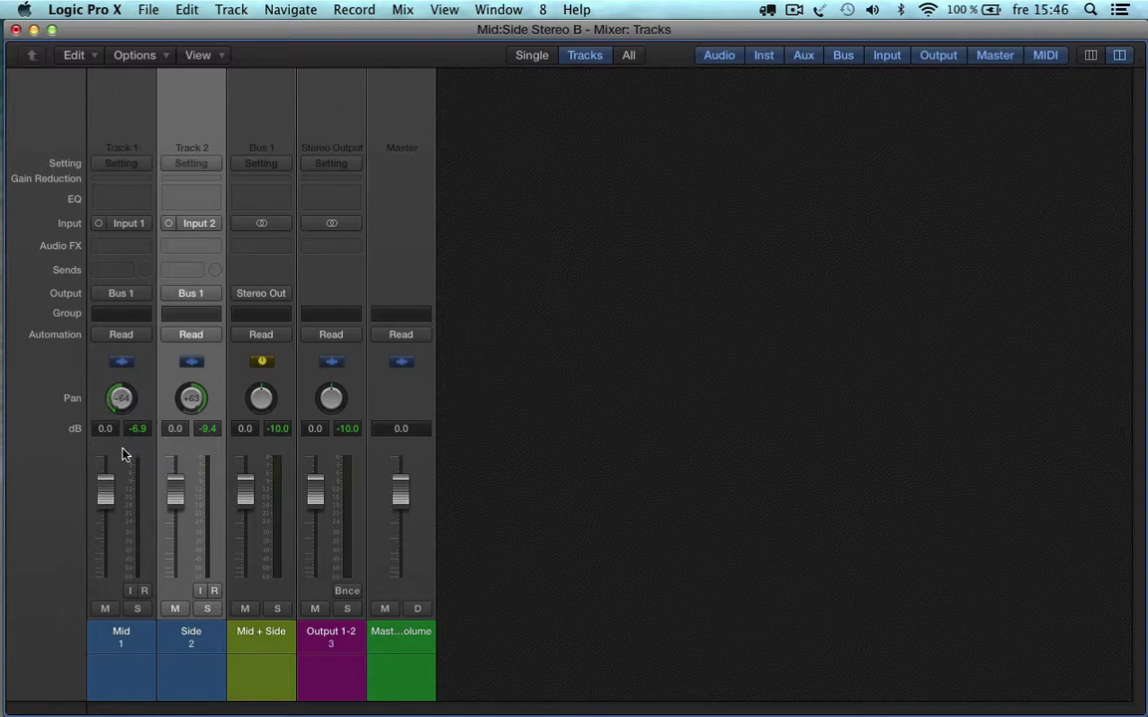
{"action": "left_click", "coordinate": [123, 640]}
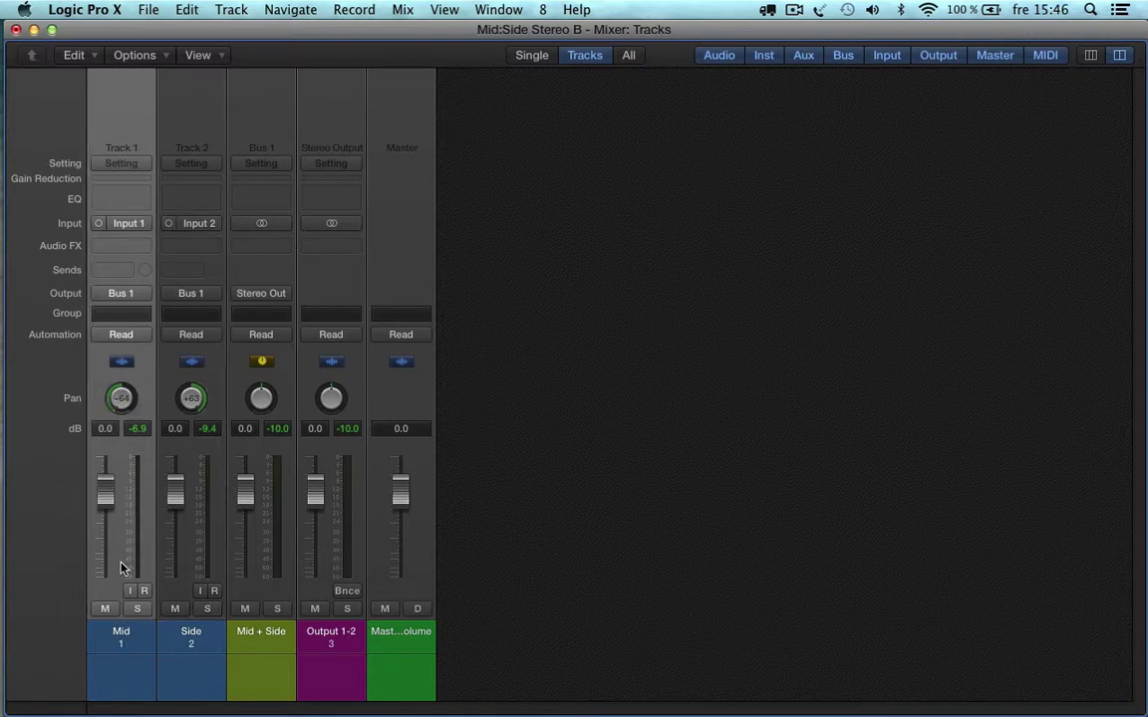
{"action": "left_click", "coordinate": [186, 574]}
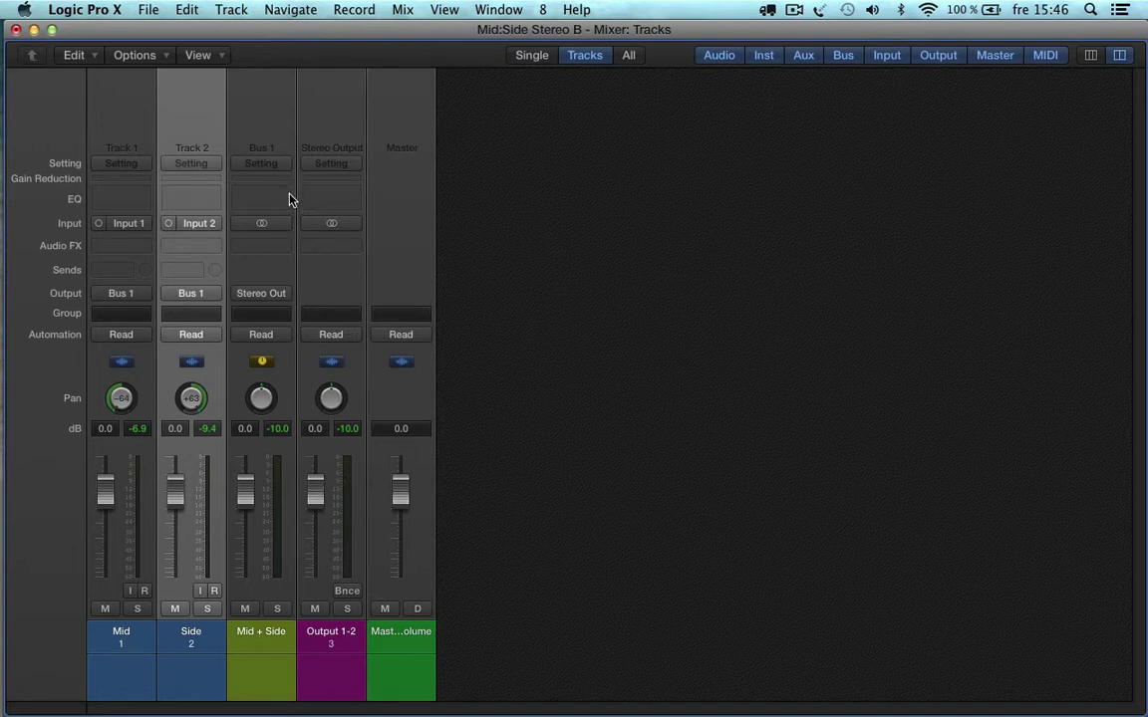
Step: Insert a stereo Direction Mixer on the Mid + Side bus channel and set its input to MS
{"action": "left_click", "coordinate": [284, 250]}
{"action": "mouse_move", "coordinate": [292, 294]}
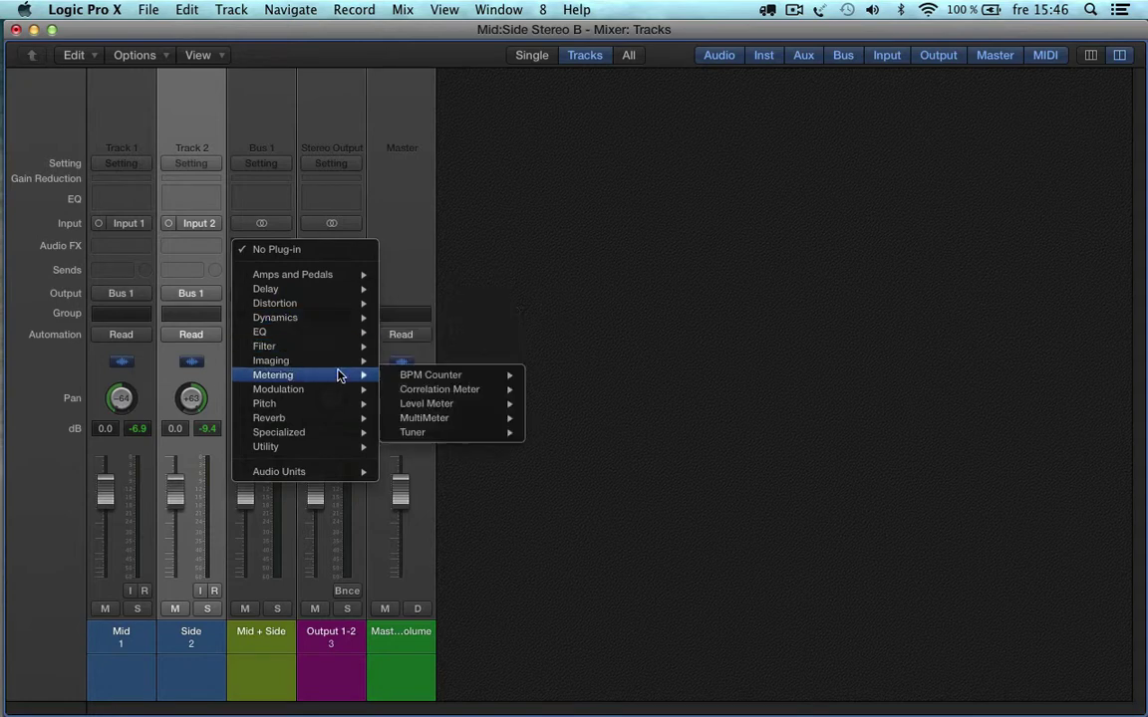
{"action": "mouse_move", "coordinate": [344, 360]}
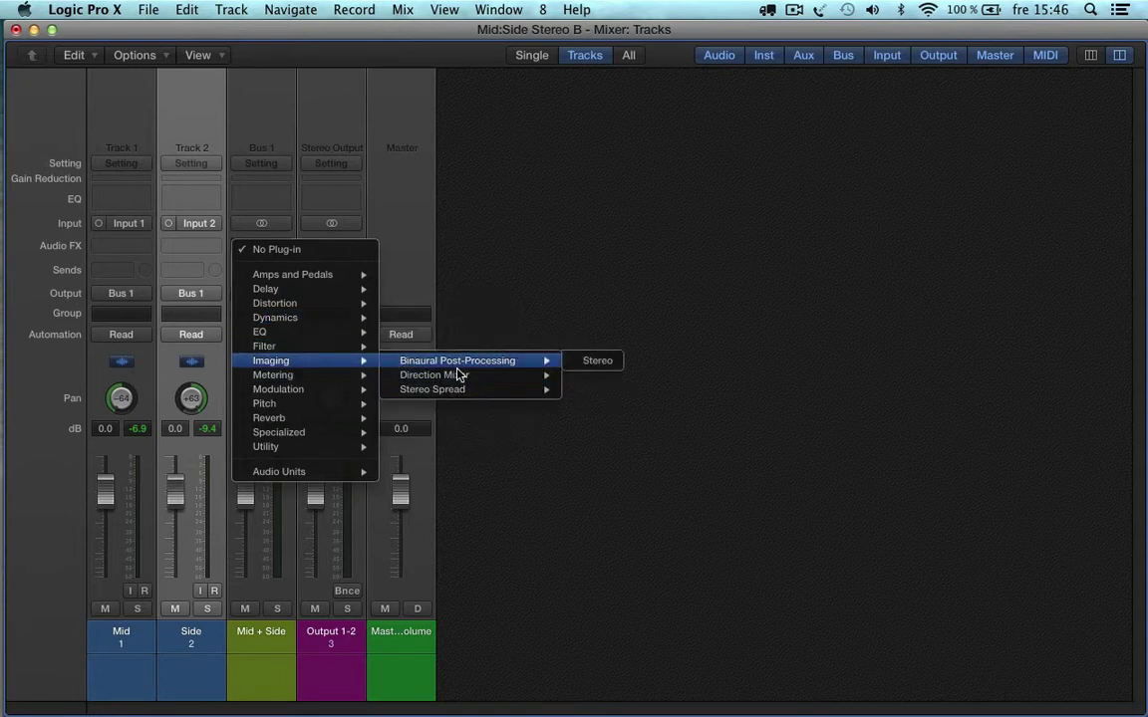
{"action": "mouse_move", "coordinate": [469, 376]}
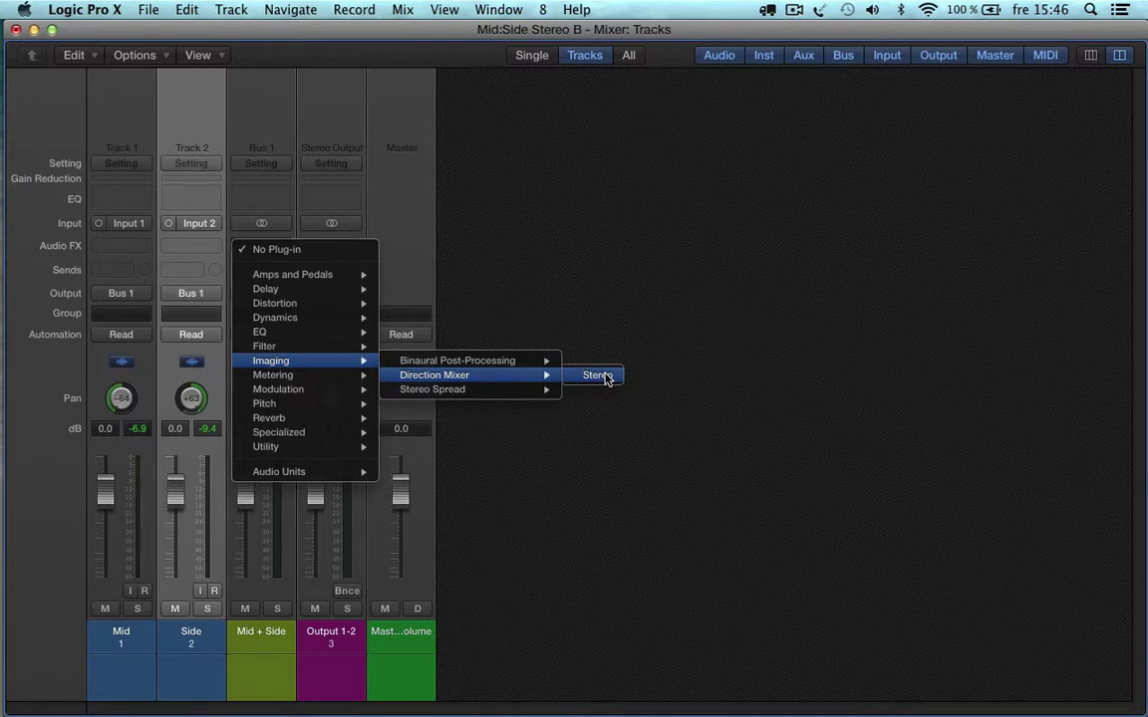
{"action": "left_click", "coordinate": [598, 376]}
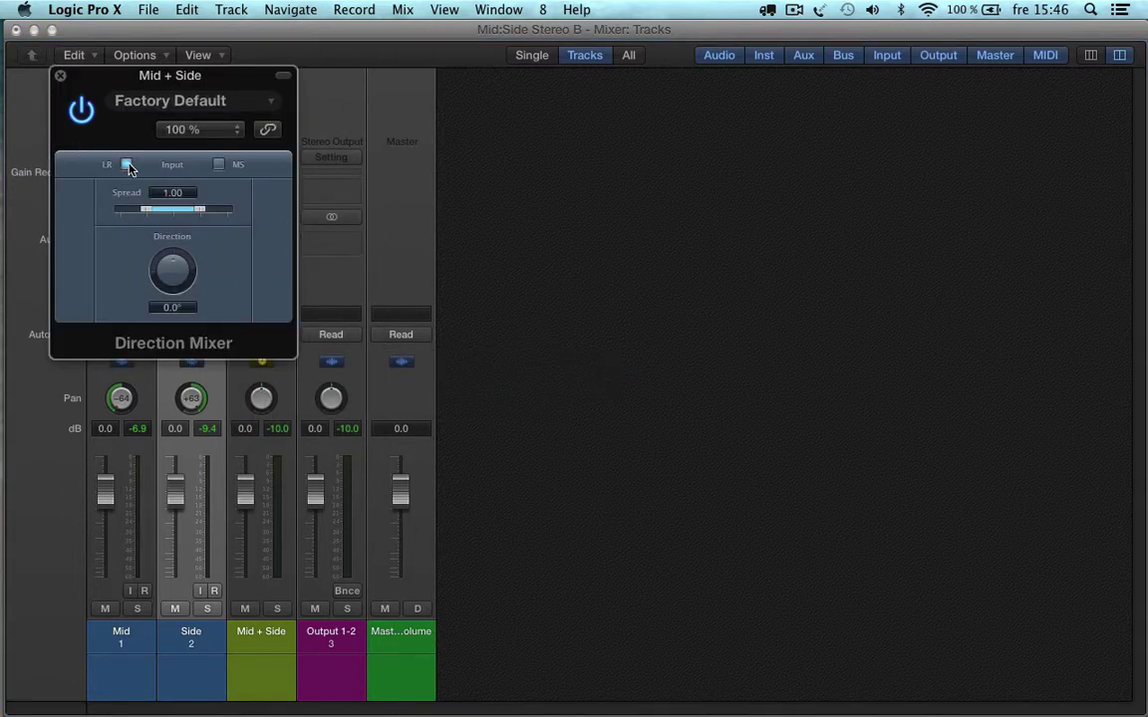
{"action": "left_click", "coordinate": [219, 166]}
Step: Try the Direction Mixer's Spread at 2.00, return it to 1.00, try the Direction control, and close the plug-in
{"action": "left_click_drag", "start_coordinate": [201, 212], "coordinate": [312, 212]}
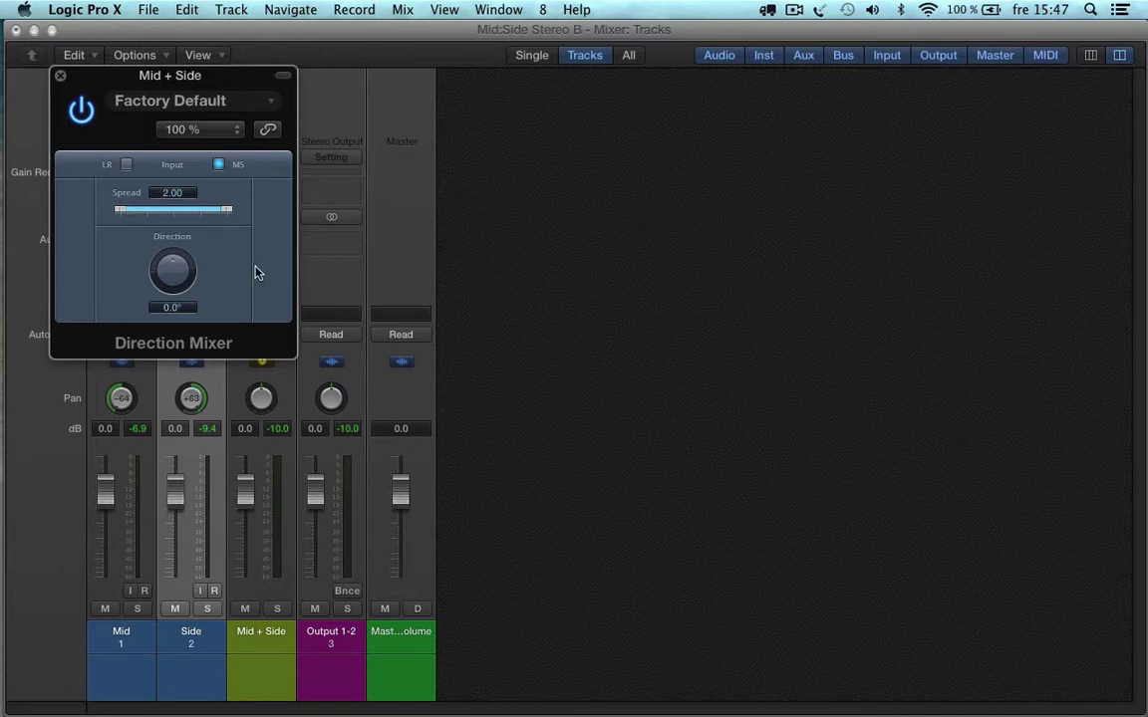
{"action": "left_click_drag", "start_coordinate": [228, 210], "coordinate": [205, 212]}
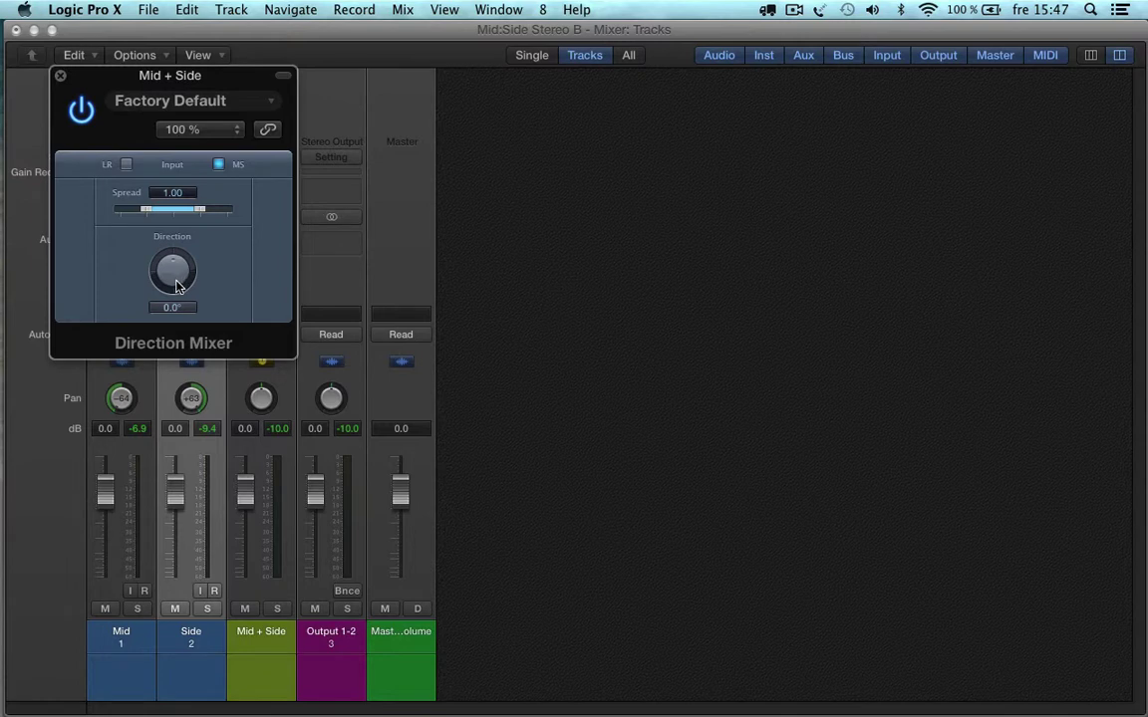
{"action": "mouse_move", "coordinate": [177, 287]}
{"action": "left_mouse_down"}
{"action": "mouse_move", "coordinate": [177, 261]}
{"action": "mouse_move", "coordinate": [171, 316]}
{"action": "mouse_move", "coordinate": [172, 294]}
{"action": "left_mouse_up"}
{"action": "left_click", "coordinate": [60, 75]}
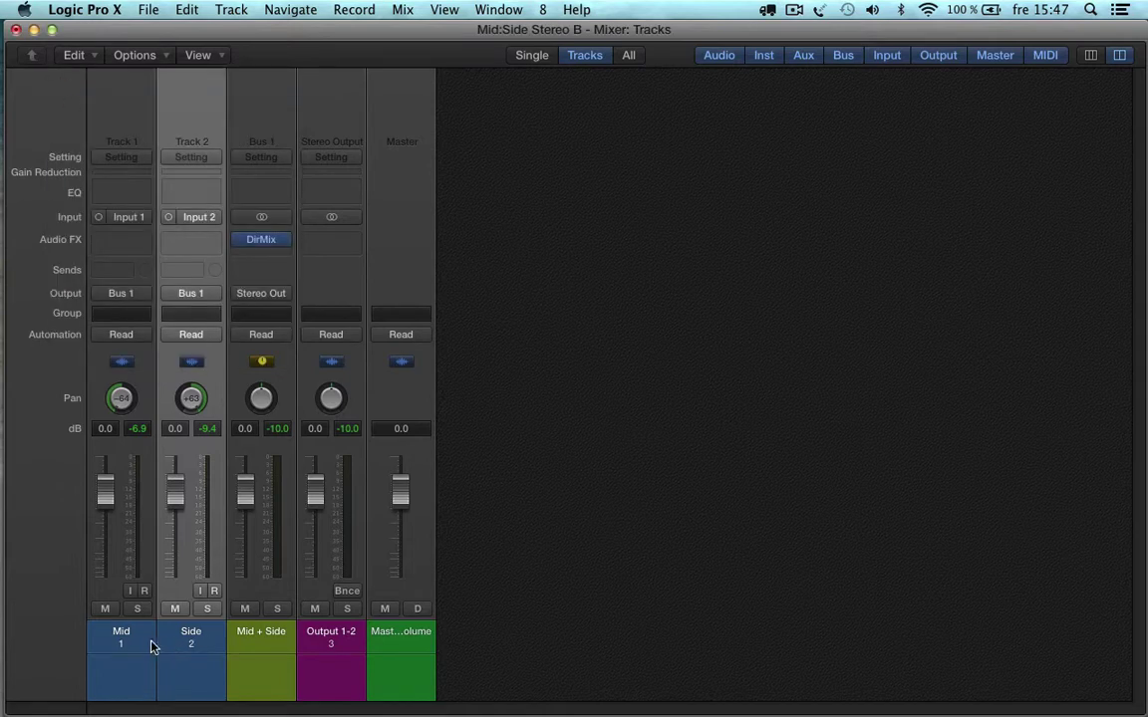
Step: Select the Mid channel and the Side channel in turn to review how they feed the decoding bus
{"action": "left_click", "coordinate": [138, 643]}
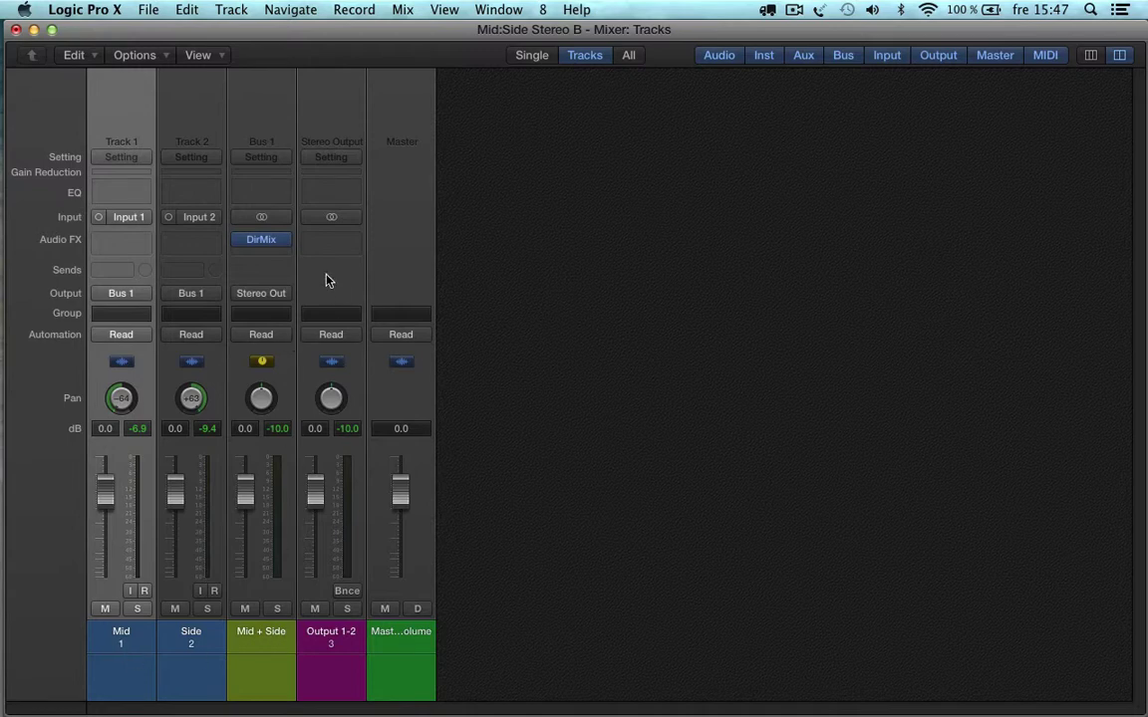
{"action": "left_click", "coordinate": [199, 640]}
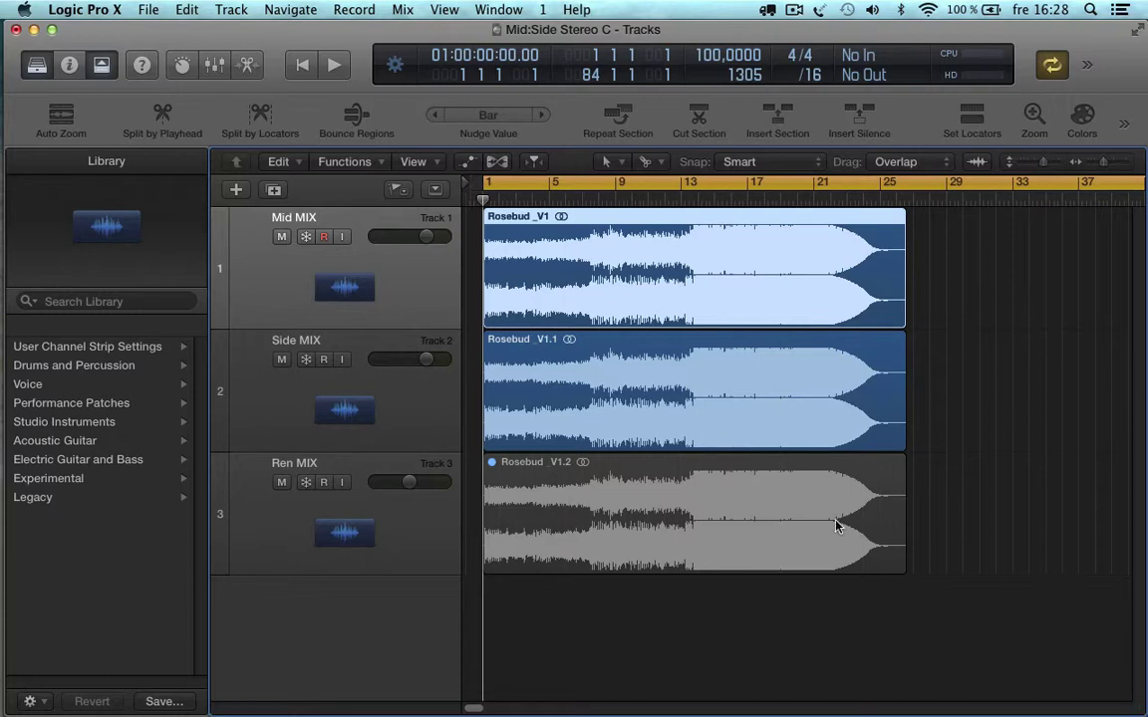
Step: Select the Side MIX and Mid MIX tracks in turn in the Mid:Side Stereo C project and show the mixer
{"action": "left_click", "coordinate": [373, 349]}
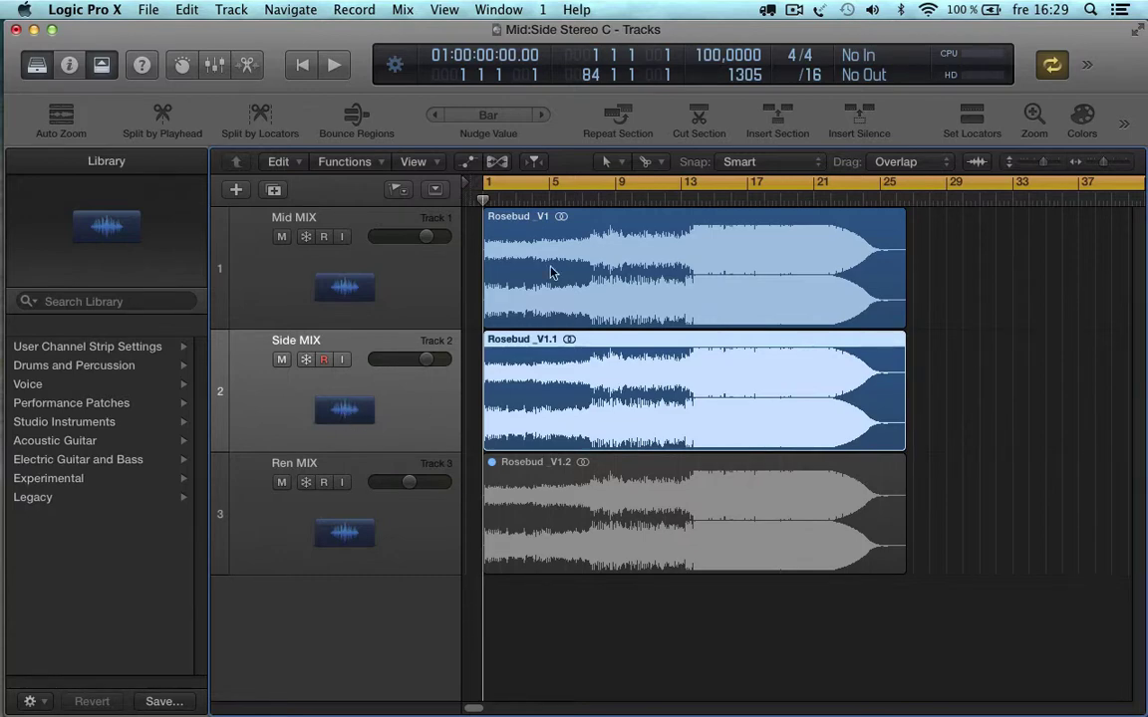
{"action": "left_click", "coordinate": [312, 229]}
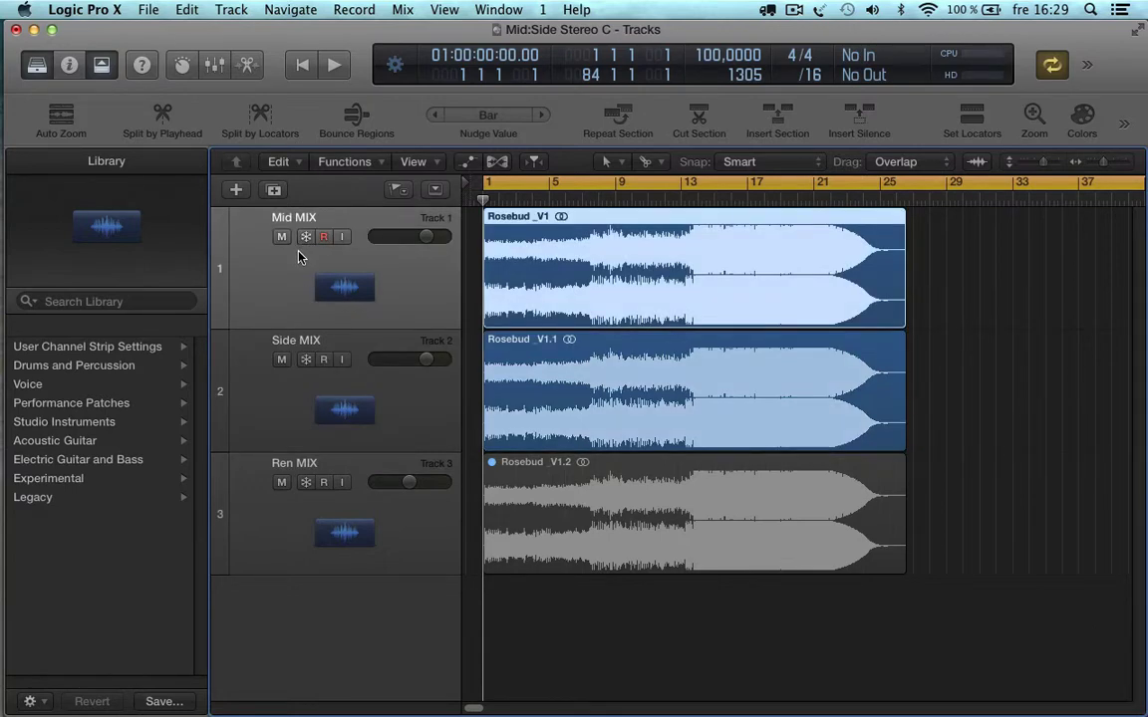
{"action": "key", "text": "x"}
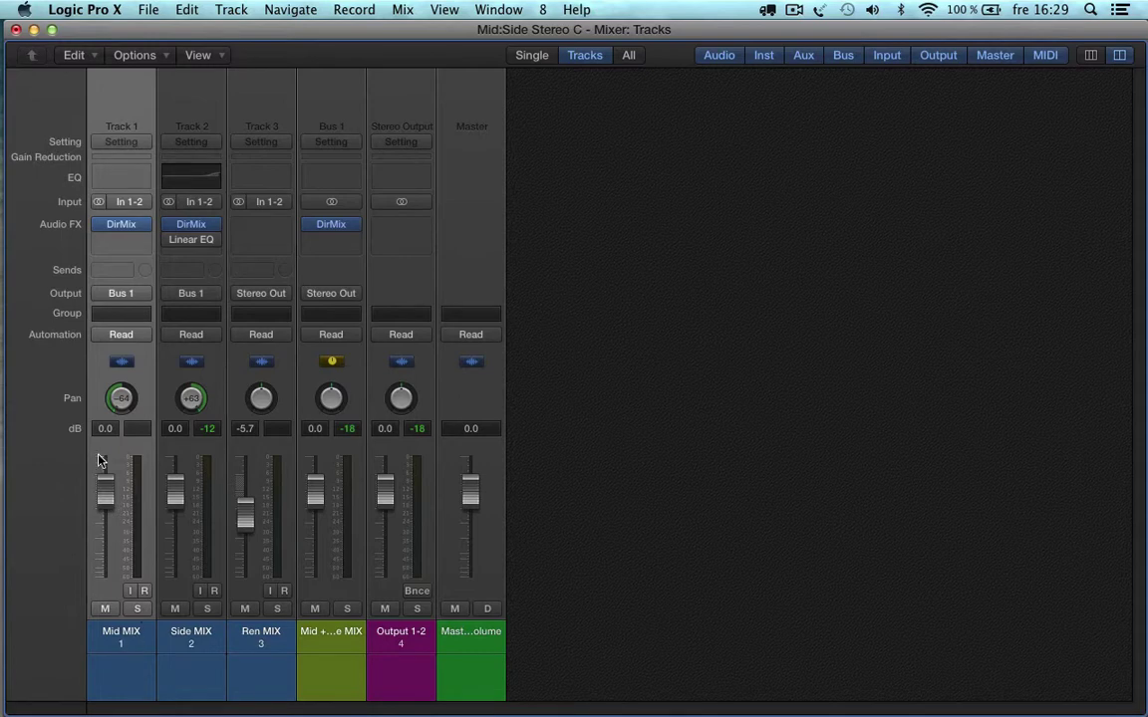
Step: Locate Direction Mixer among the imaging plug-ins and examine the settings of the one on the Mid MIX channel
{"action": "left_click", "coordinate": [147, 228]}
{"action": "mouse_move", "coordinate": [139, 365]}
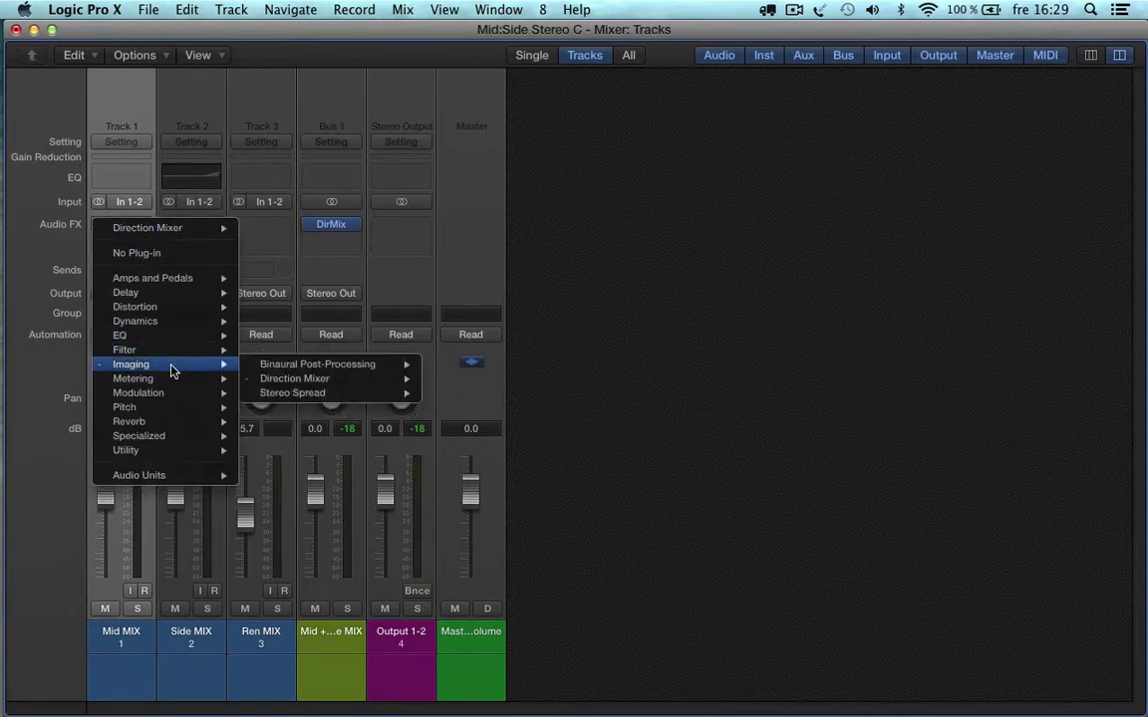
{"action": "mouse_move", "coordinate": [329, 383]}
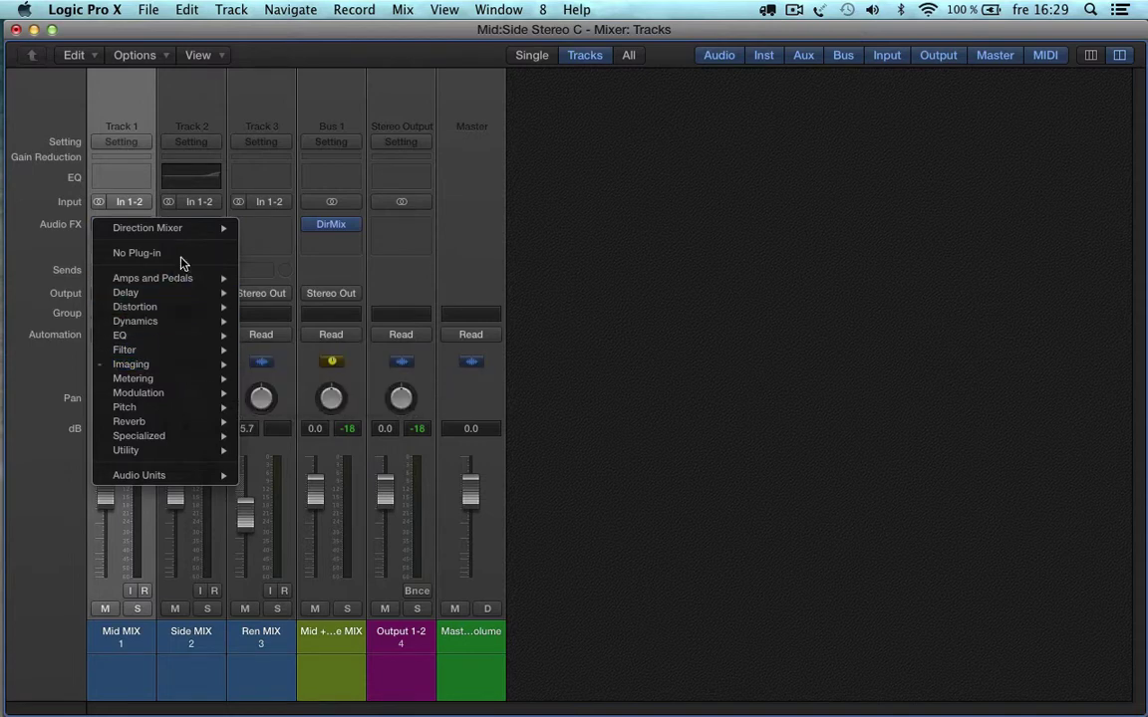
{"action": "left_click", "coordinate": [500, 291]}
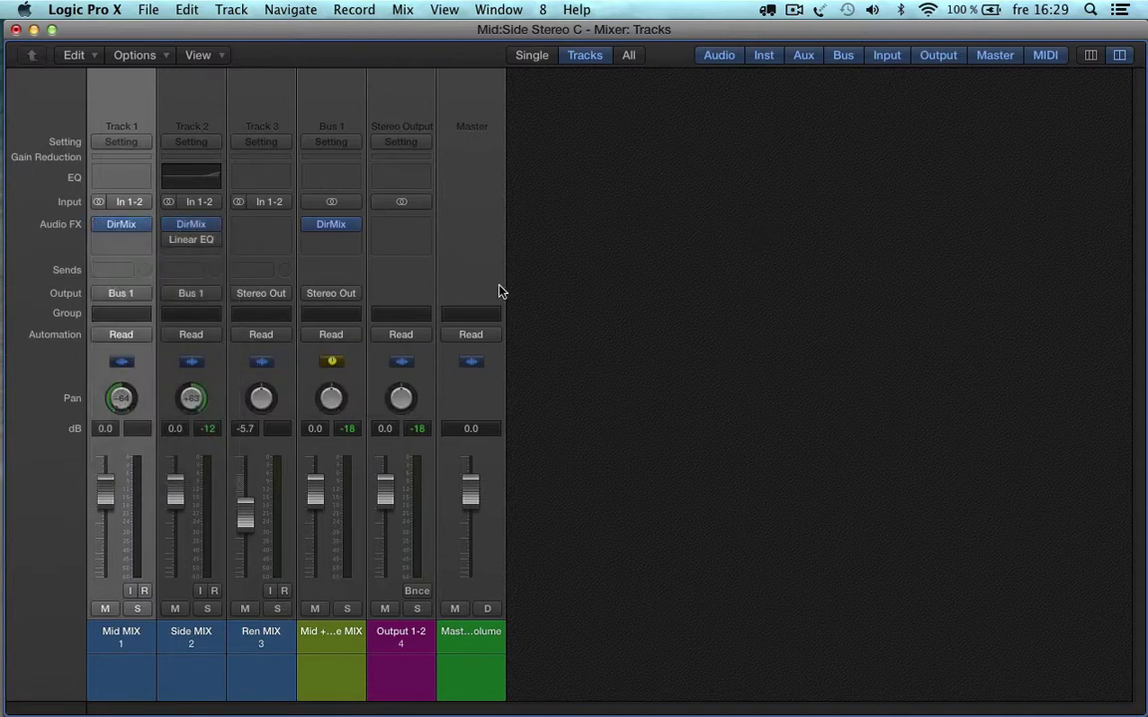
{"action": "left_click", "coordinate": [117, 223]}
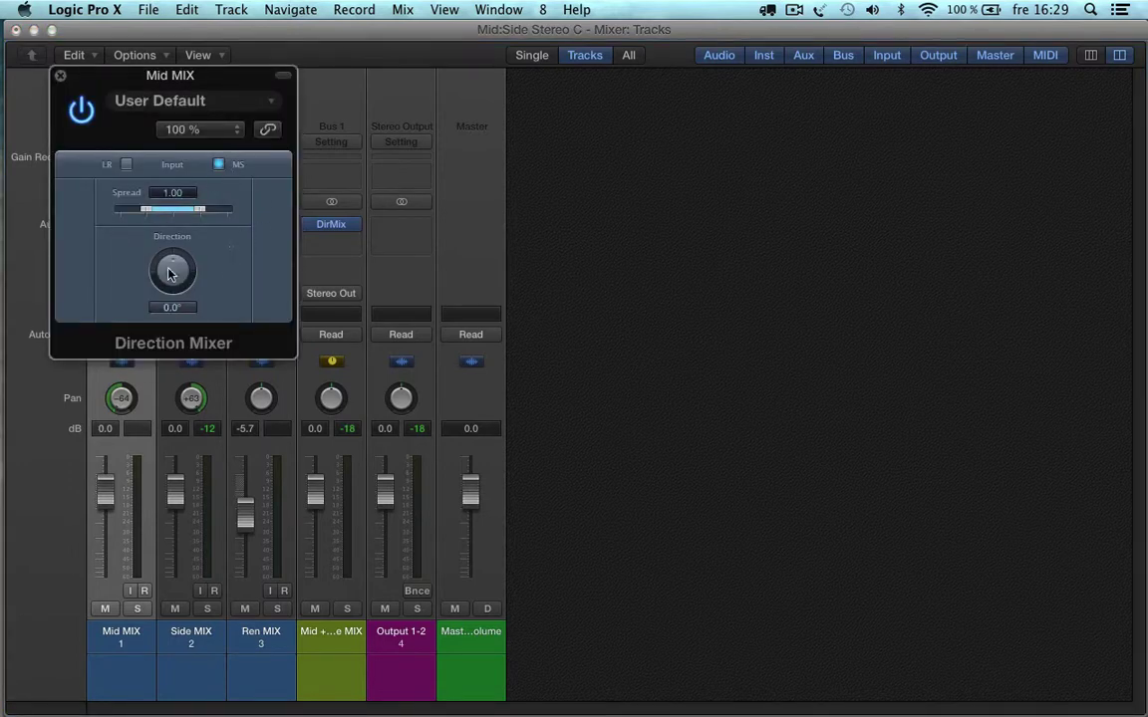
{"action": "left_click", "coordinate": [60, 77]}
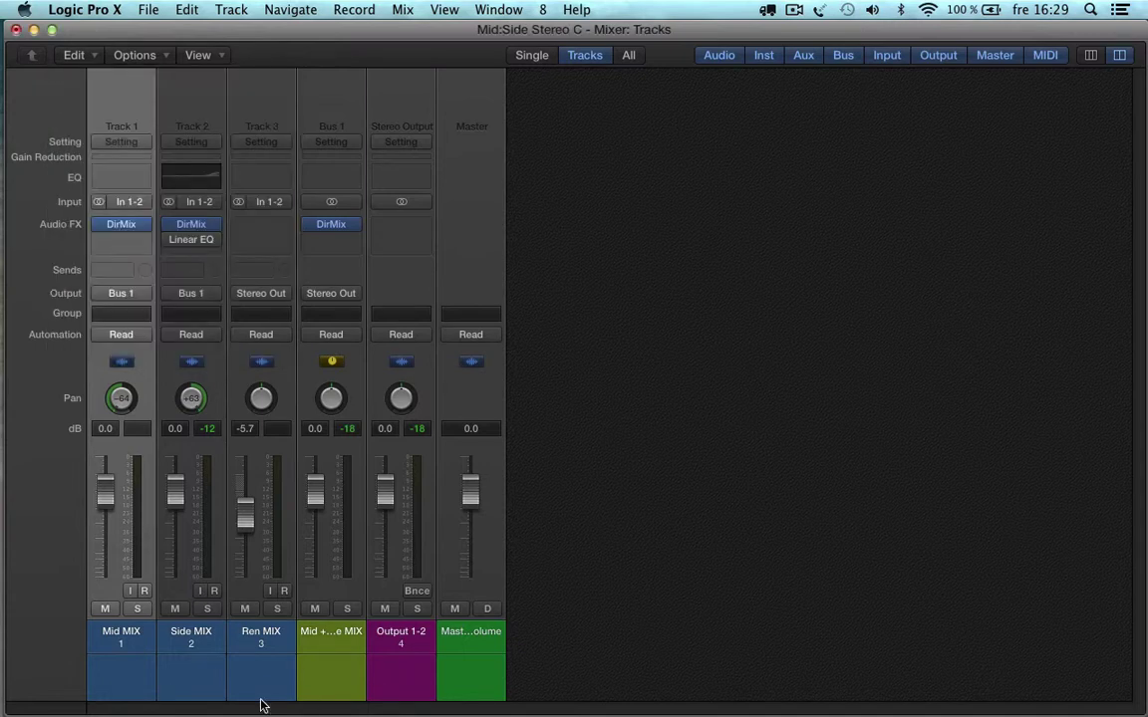
Step: Examine the Direction Mixer settings on the Side MIX channel, and review the Mid MIX and Side MIX channel strips
{"action": "left_click", "coordinate": [194, 646]}
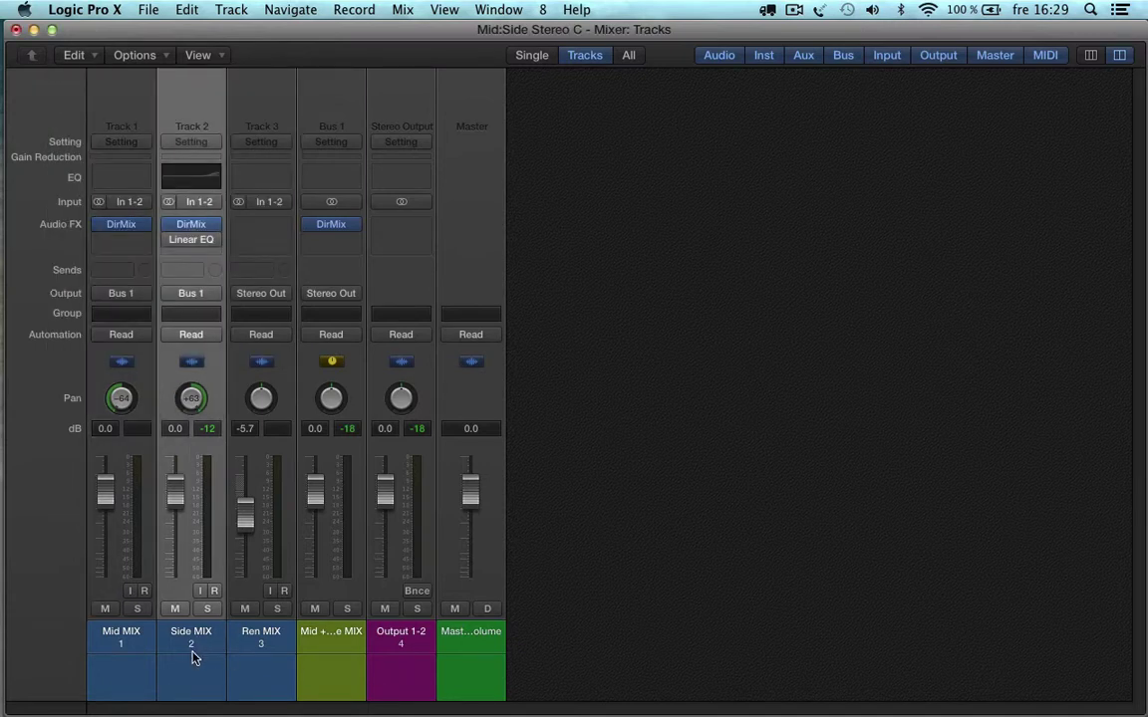
{"action": "left_click", "coordinate": [197, 227]}
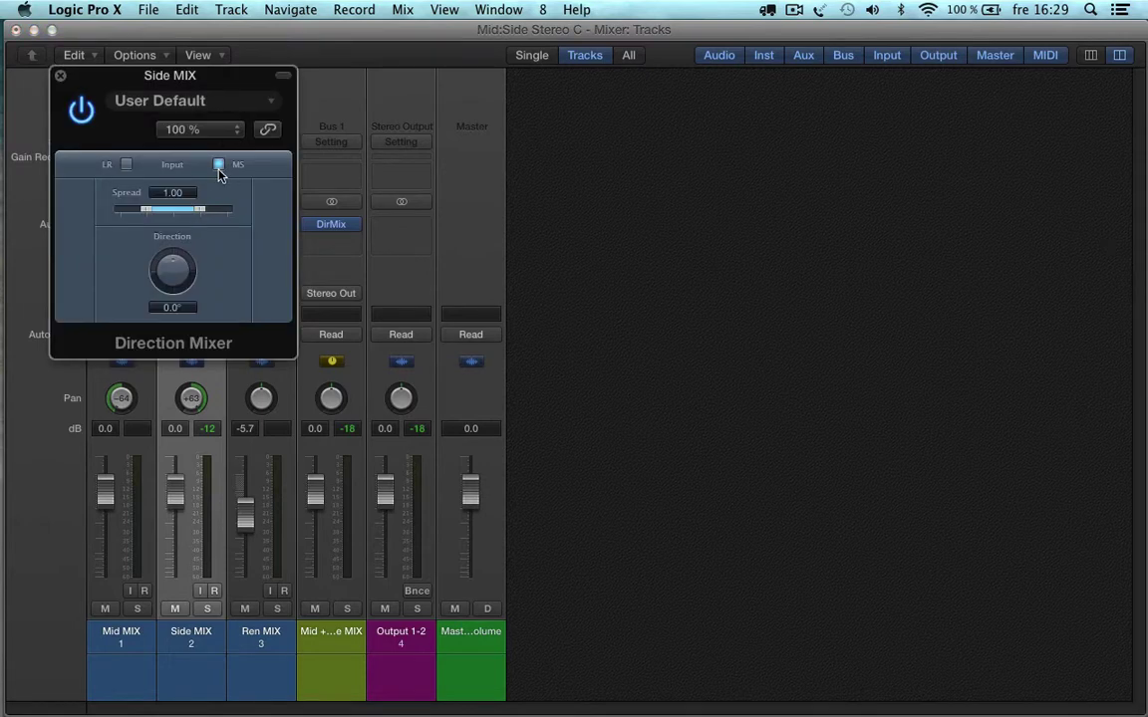
{"action": "left_click", "coordinate": [60, 76]}
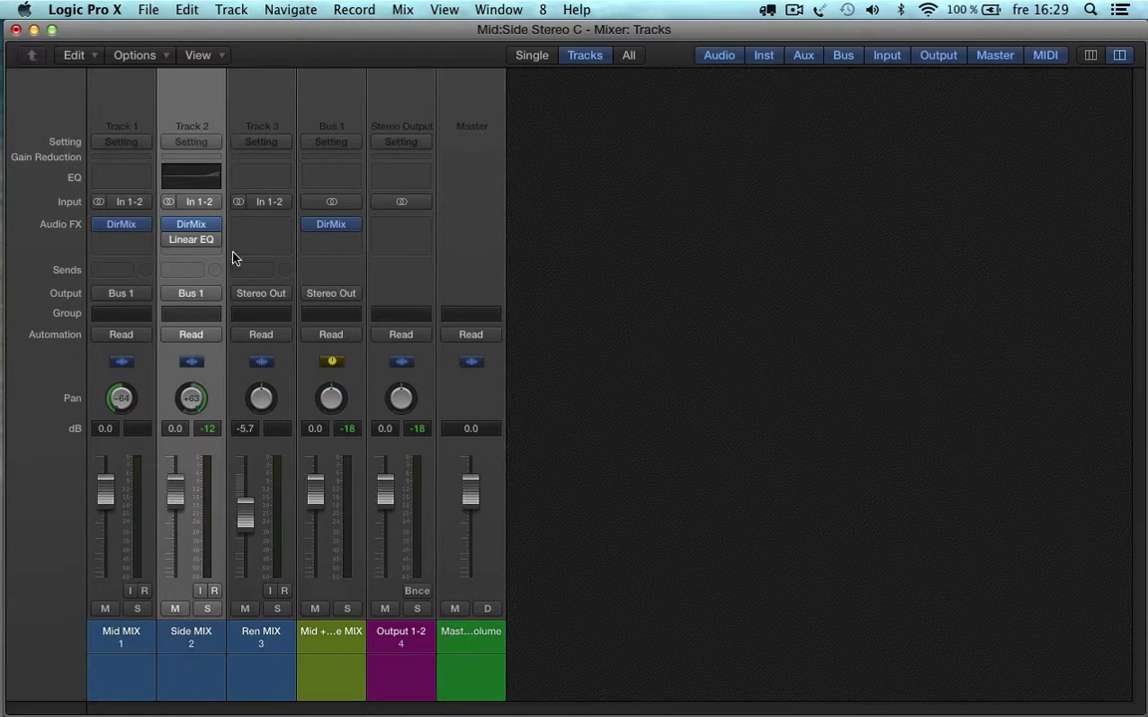
{"action": "left_click", "coordinate": [125, 638]}
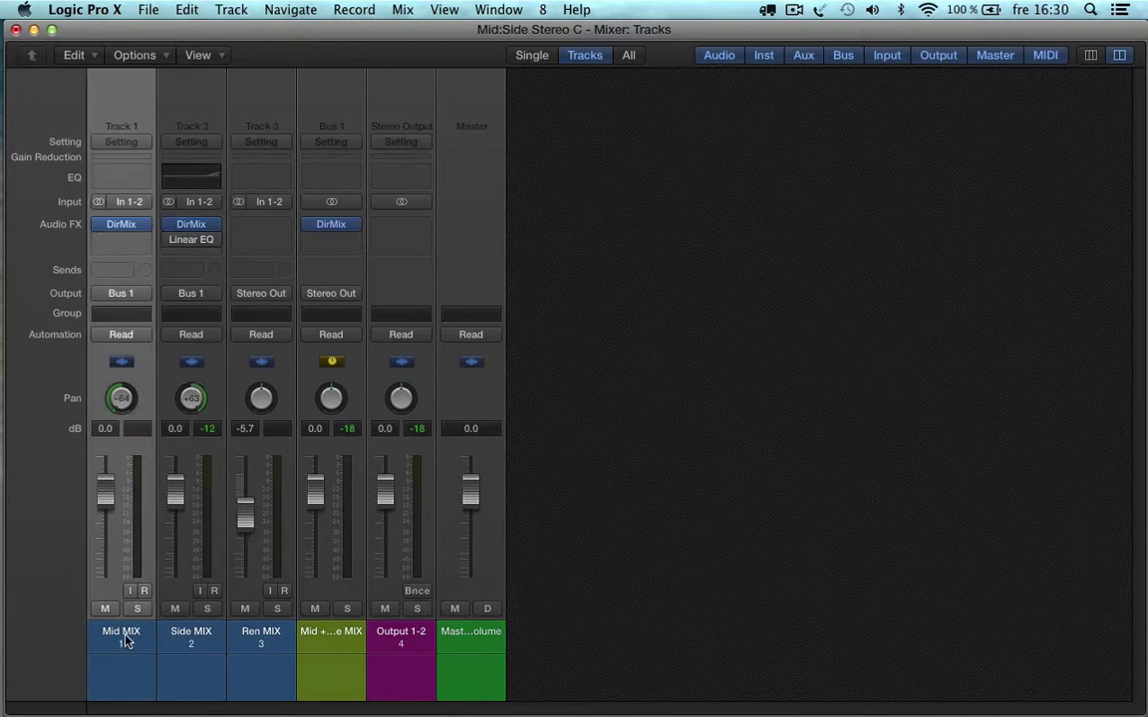
{"action": "left_click", "coordinate": [191, 638]}
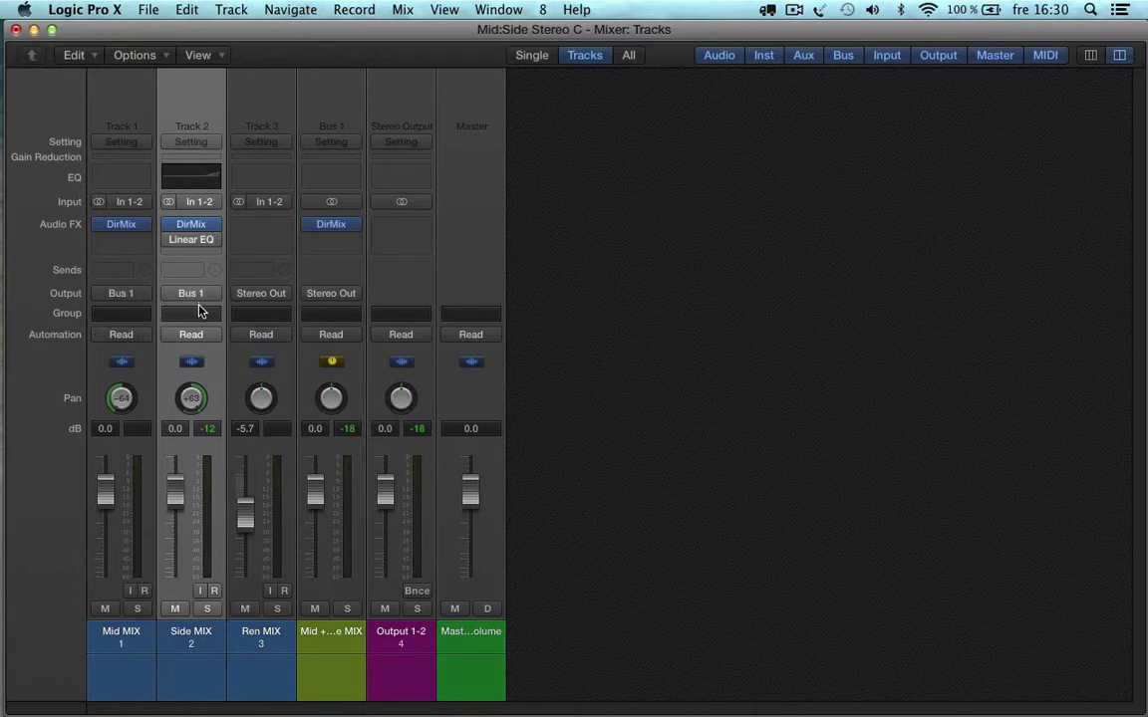
Step: Select the Mid + Side MIX bus channel and check the MS input setting of its Direction Mixer
{"action": "left_click", "coordinate": [342, 638]}
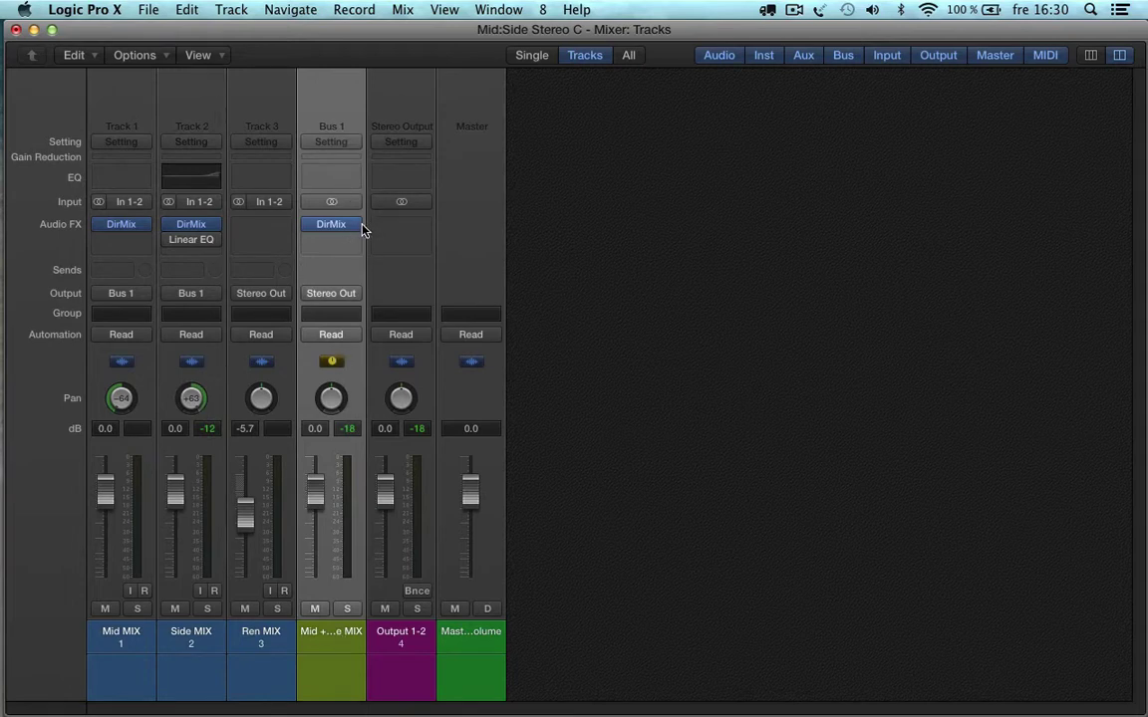
{"action": "mouse_move", "coordinate": [359, 233]}
{"action": "left_click", "coordinate": [339, 231]}
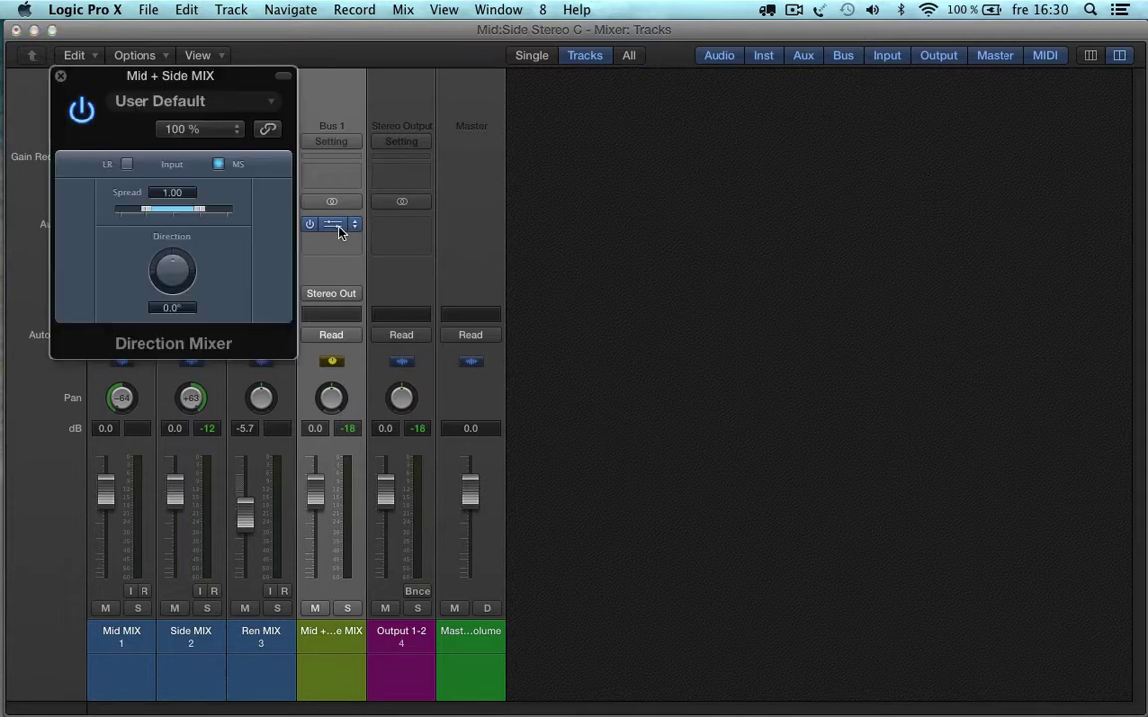
{"action": "left_click", "coordinate": [219, 165]}
{"action": "left_click", "coordinate": [60, 76]}
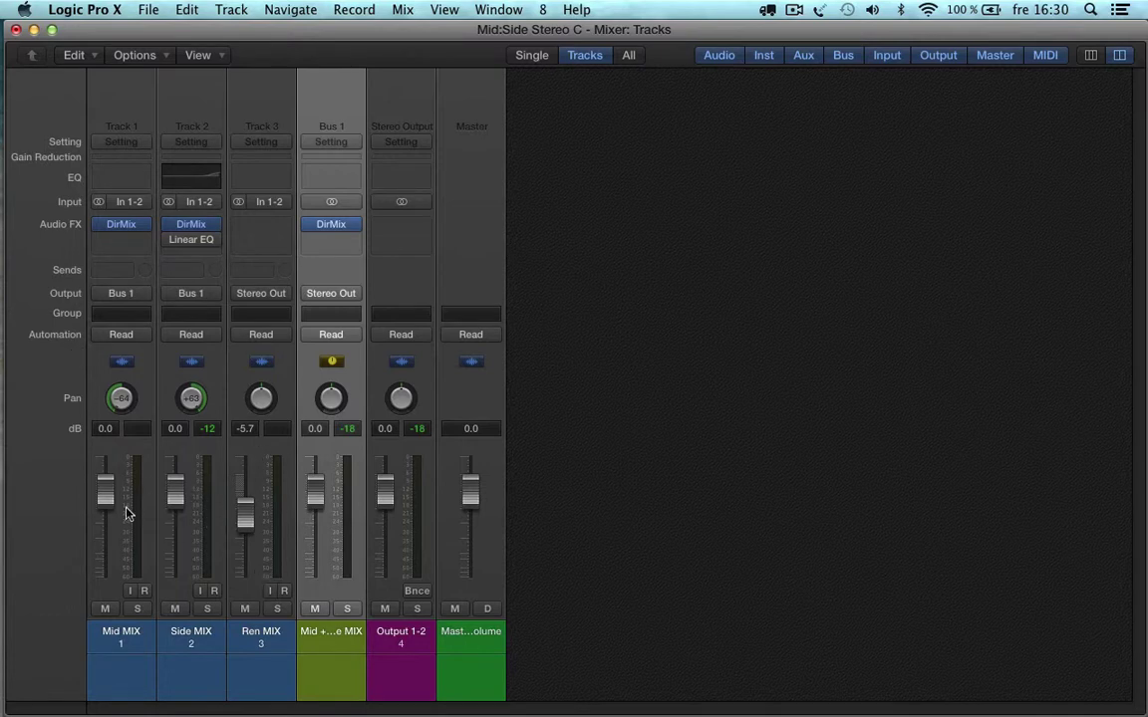
Step: Mute Ren MIX and play back the song, muting Side MIX and Mid MIX in turn to audition the mid and side parts
{"action": "left_click", "coordinate": [264, 644]}
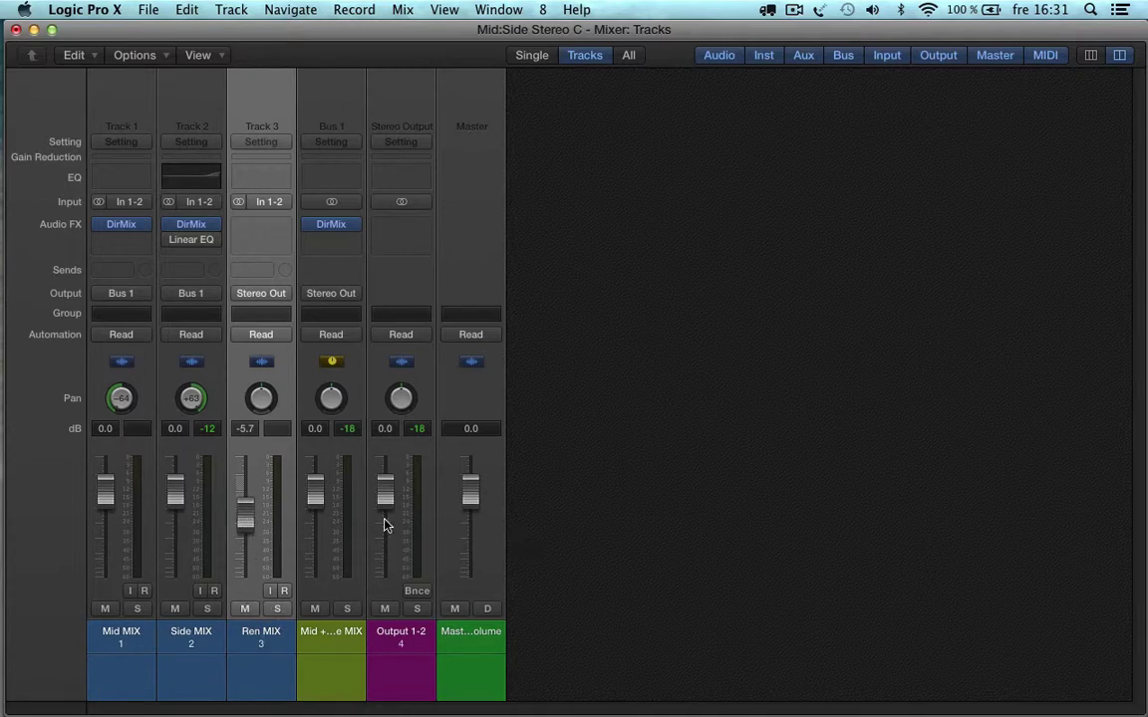
{"action": "mouse_move", "coordinate": [314, 501]}
{"action": "left_mouse_down"}
{"action": "mouse_move", "coordinate": [315, 454]}
{"action": "mouse_move", "coordinate": [317, 492]}
{"action": "left_mouse_up"}
{"action": "left_click", "coordinate": [176, 609]}
{"action": "key", "text": "space"}
{"action": "left_click", "coordinate": [102, 610]}
{"action": "left_click", "coordinate": [107, 610]}
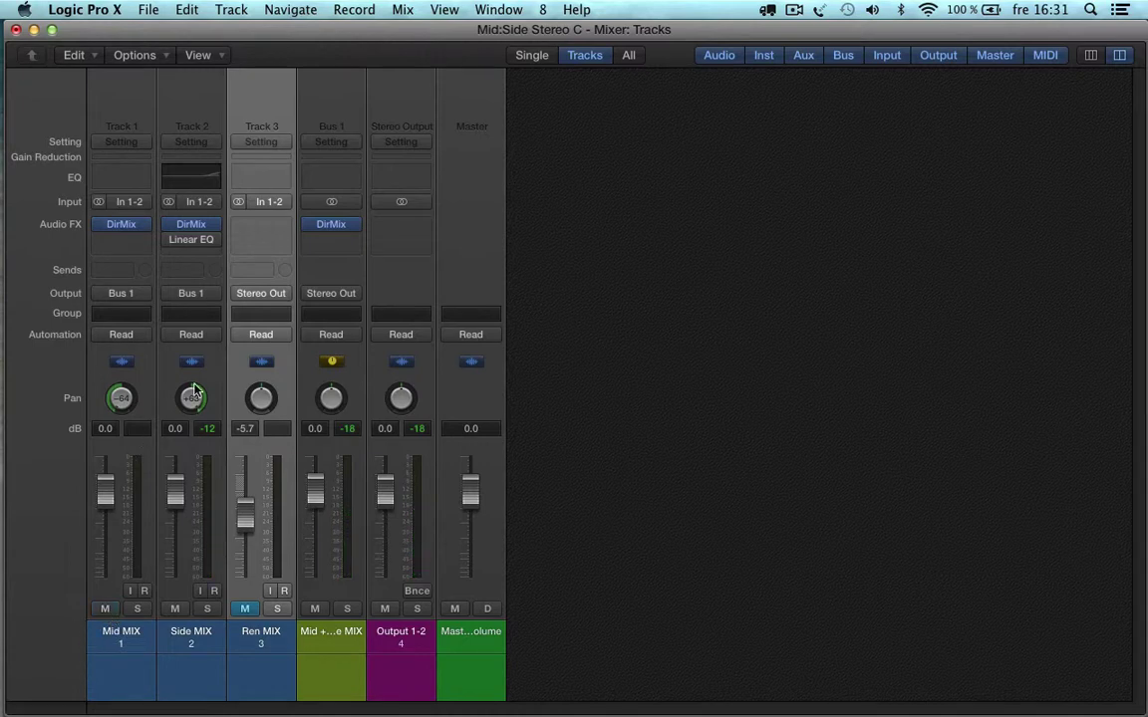
Step: Check the bypassed Linear Phase EQ on Side MIX, and play the song from bar 14 with cycle mode off
{"action": "left_click", "coordinate": [194, 242]}
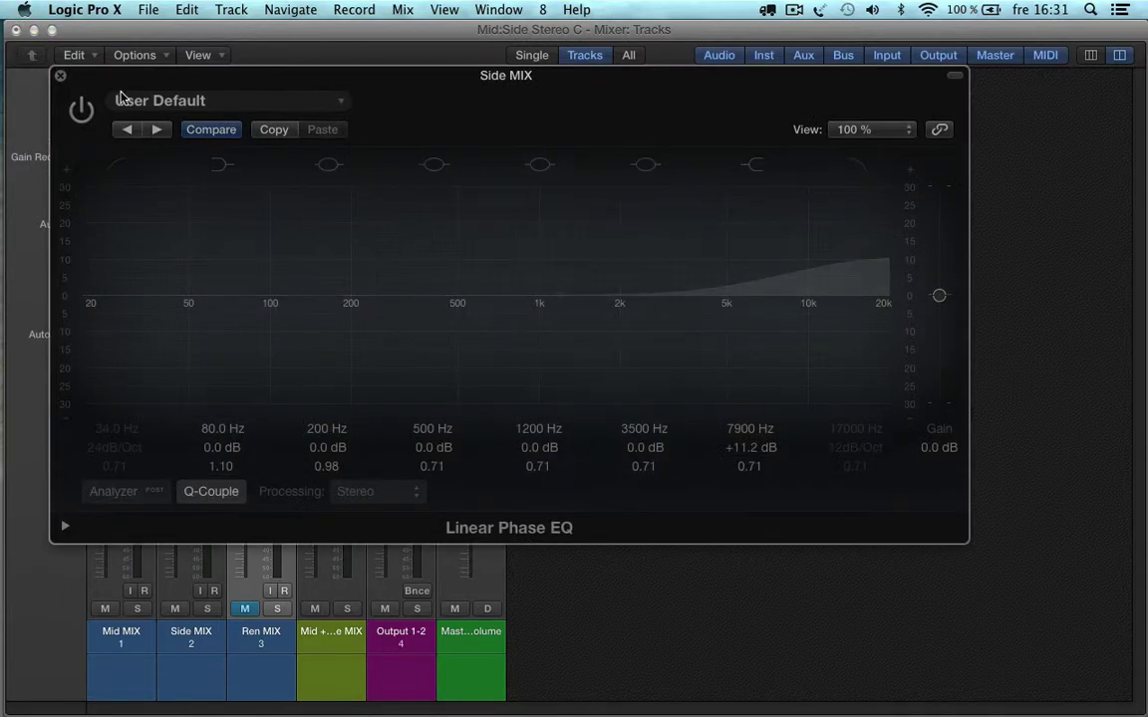
{"action": "left_click", "coordinate": [60, 76]}
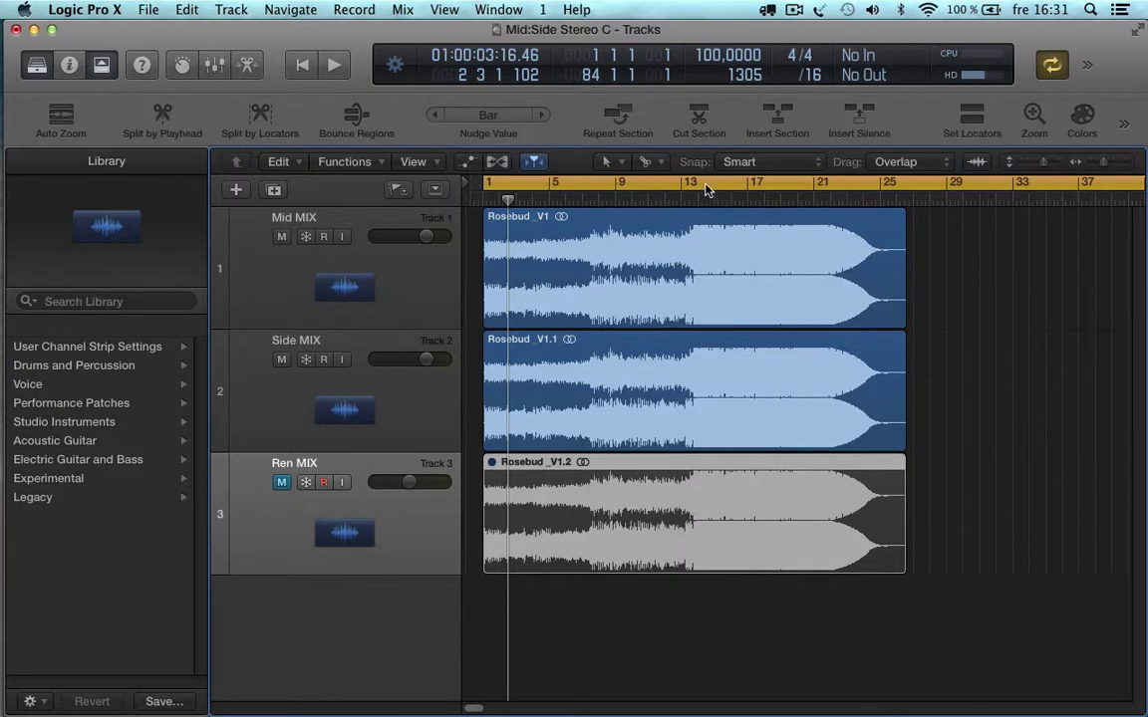
{"action": "left_click", "coordinate": [705, 190]}
{"action": "left_click", "coordinate": [697, 192]}
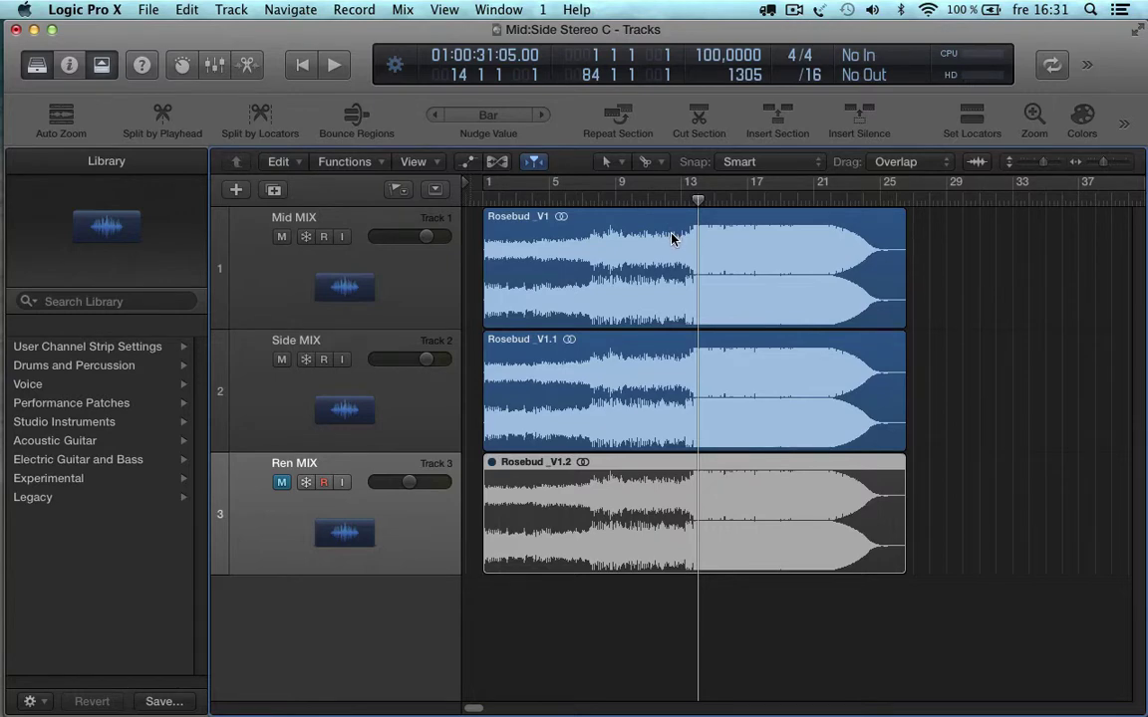
{"action": "key", "text": "space"}
{"action": "key", "text": "super+2"}
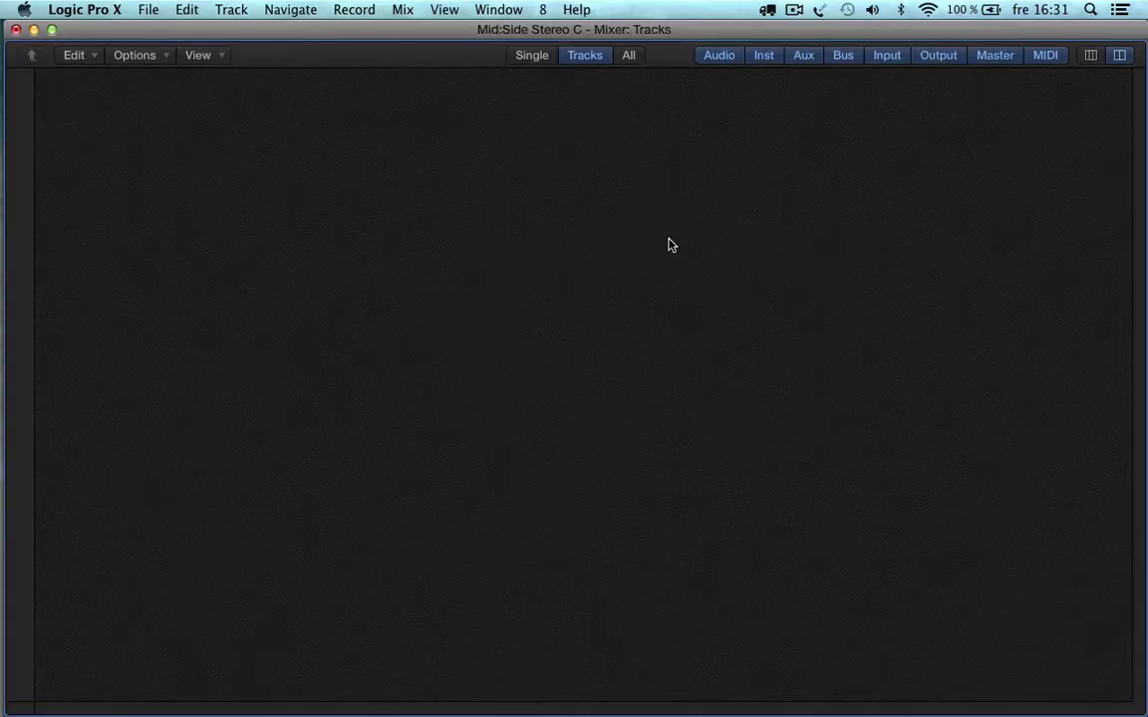
Step: Flatten the 7900 Hz high-shelf boost in the active Linear Phase EQ on Side MIX
{"action": "left_click", "coordinate": [194, 240]}
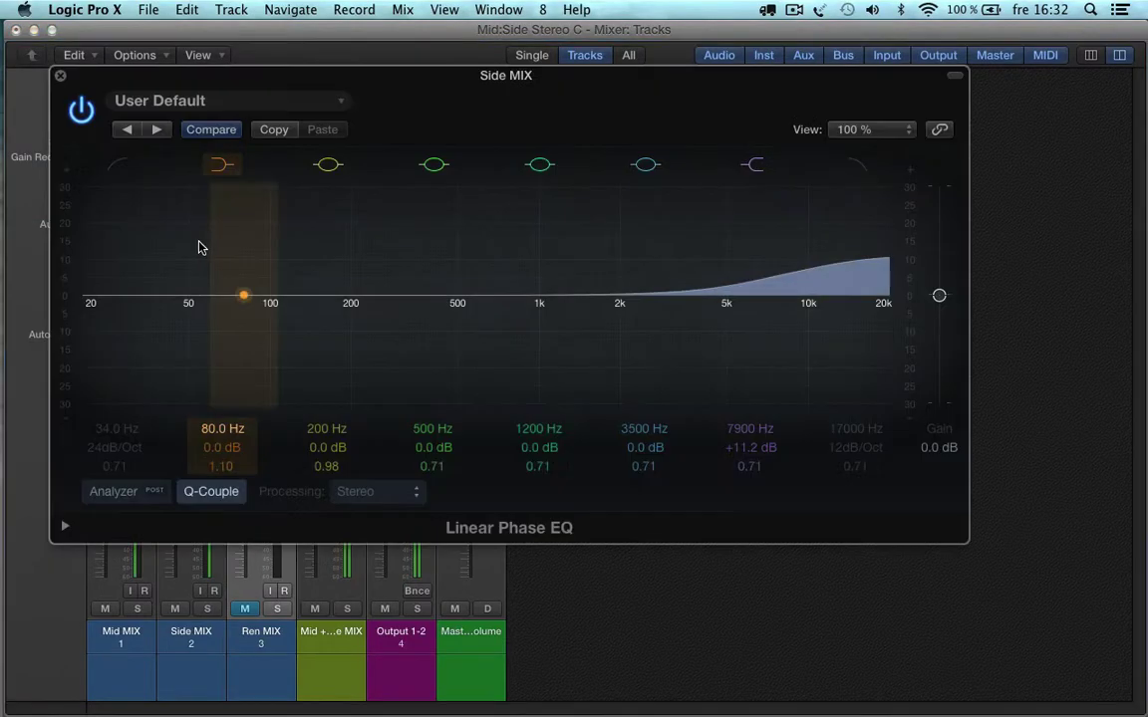
{"action": "left_click_drag", "start_coordinate": [750, 457], "coordinate": [750, 524]}
{"action": "left_click", "coordinate": [60, 78]}
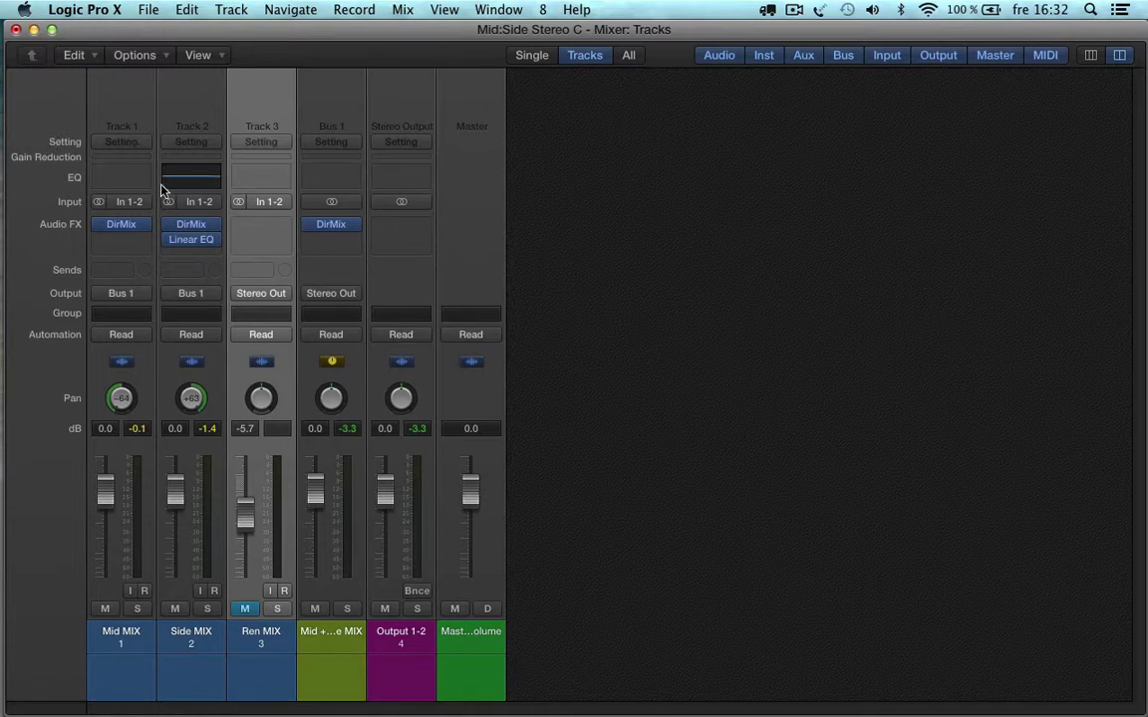
Step: Insert a stereo Compressor after the Direction Mixer on the Mid MIX channel, keeping its Factory Default settings
{"action": "left_click", "coordinate": [150, 245]}
{"action": "mouse_move", "coordinate": [175, 311]}
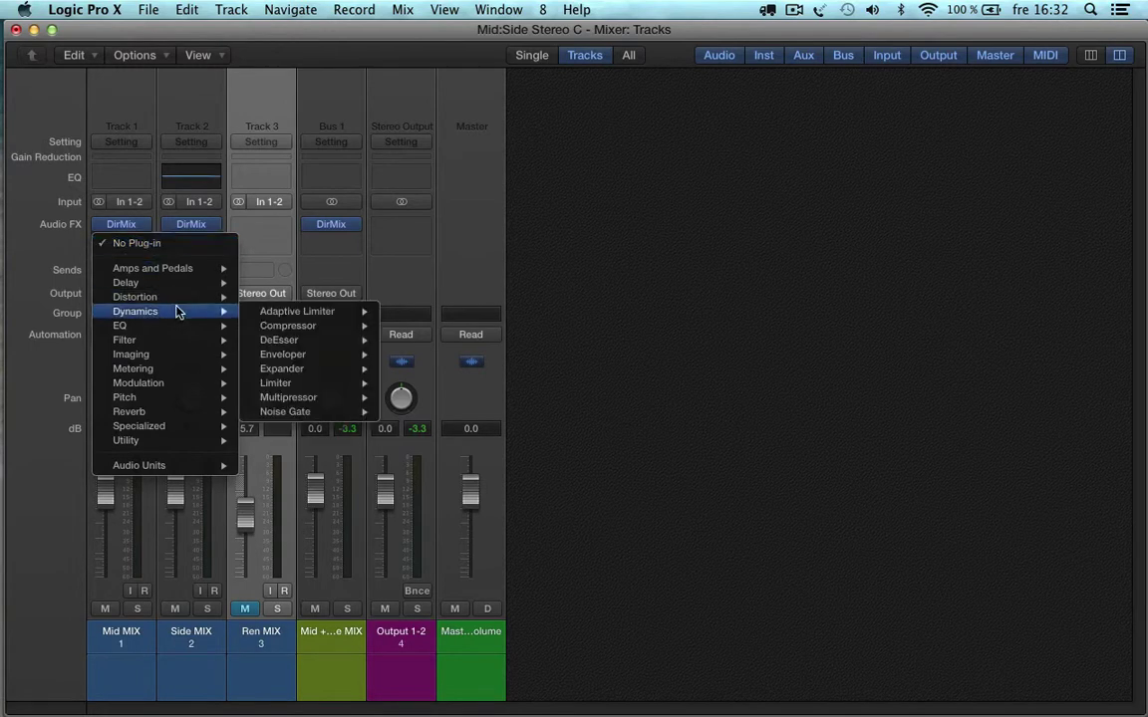
{"action": "mouse_move", "coordinate": [336, 327]}
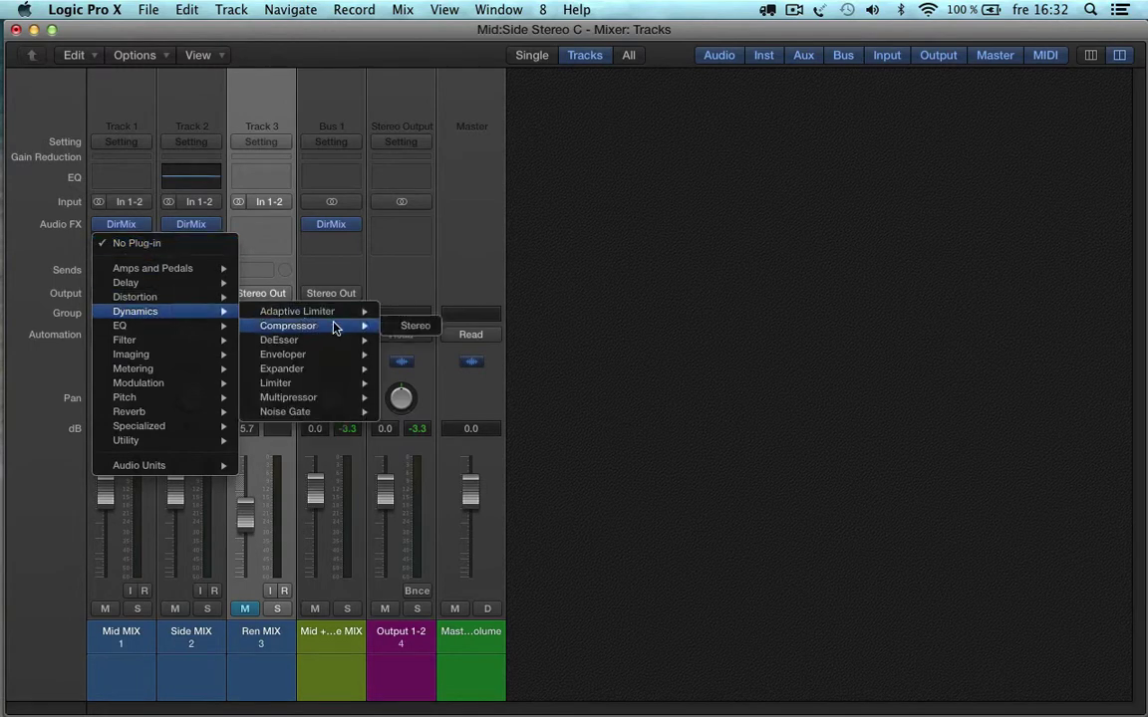
{"action": "left_click", "coordinate": [414, 325]}
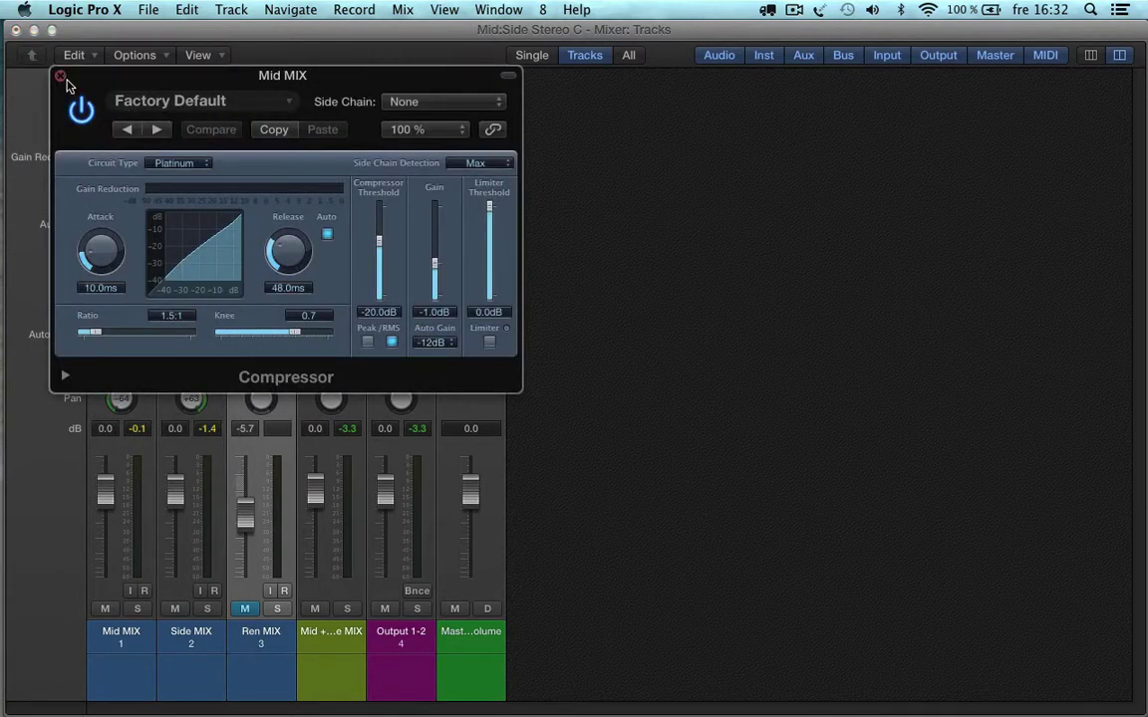
{"action": "left_click", "coordinate": [60, 76]}
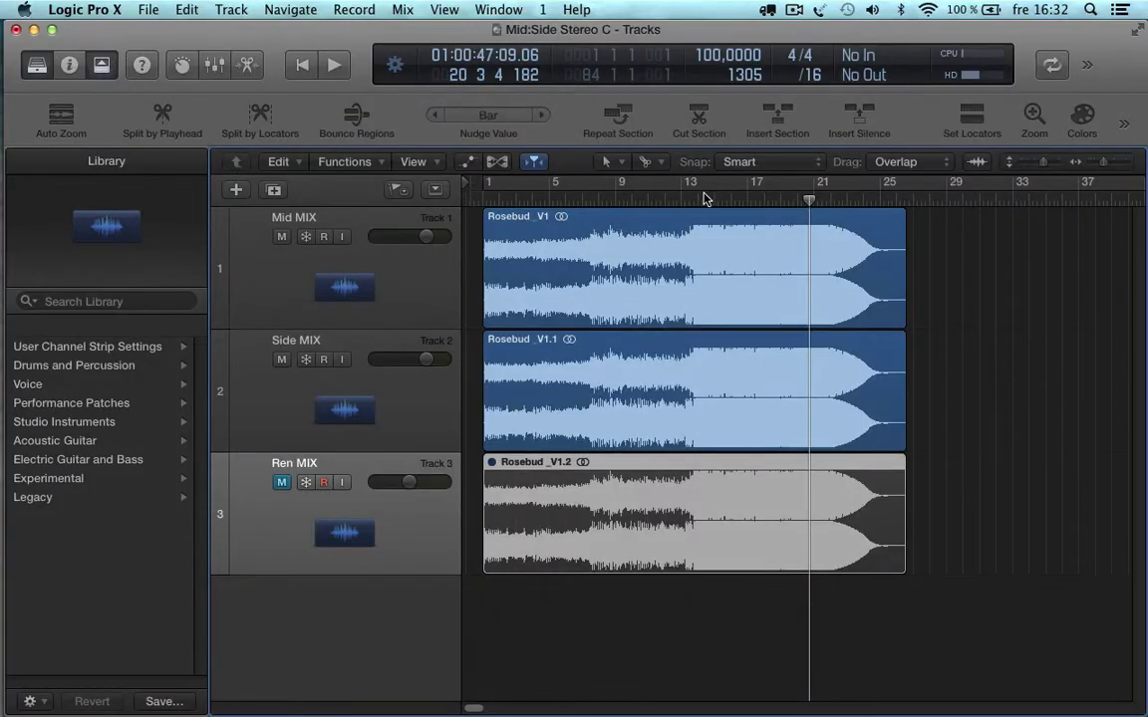
Step: Play the song from bar 14 and raise the Mid MIX channel's volume to +0.4 dB
{"action": "left_click", "coordinate": [698, 199]}
{"action": "key", "text": "space"}
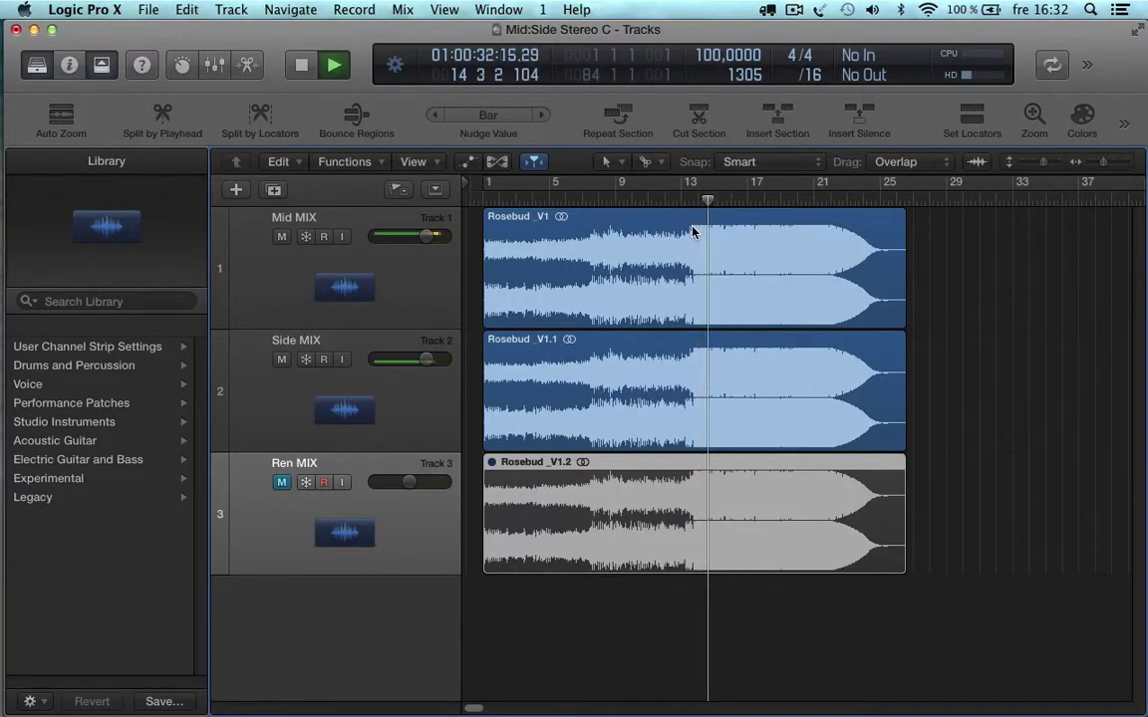
{"action": "key", "text": "3"}
{"action": "key", "text": "8"}
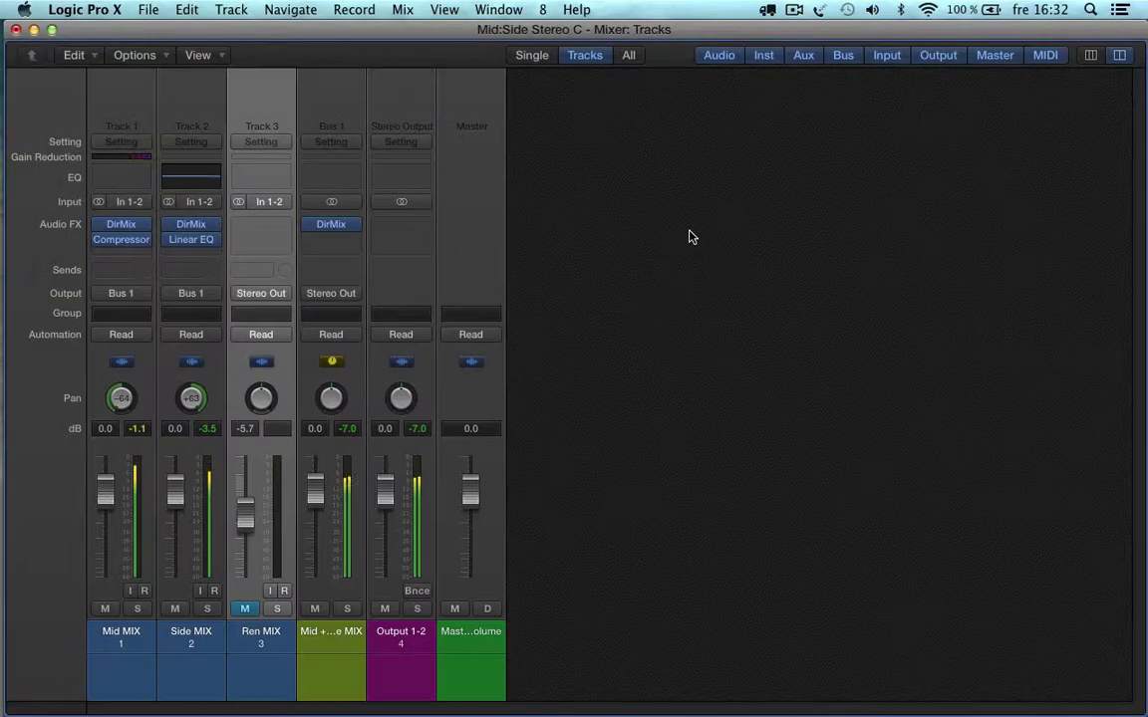
{"action": "left_click_drag", "start_coordinate": [110, 510], "coordinate": [105, 490]}
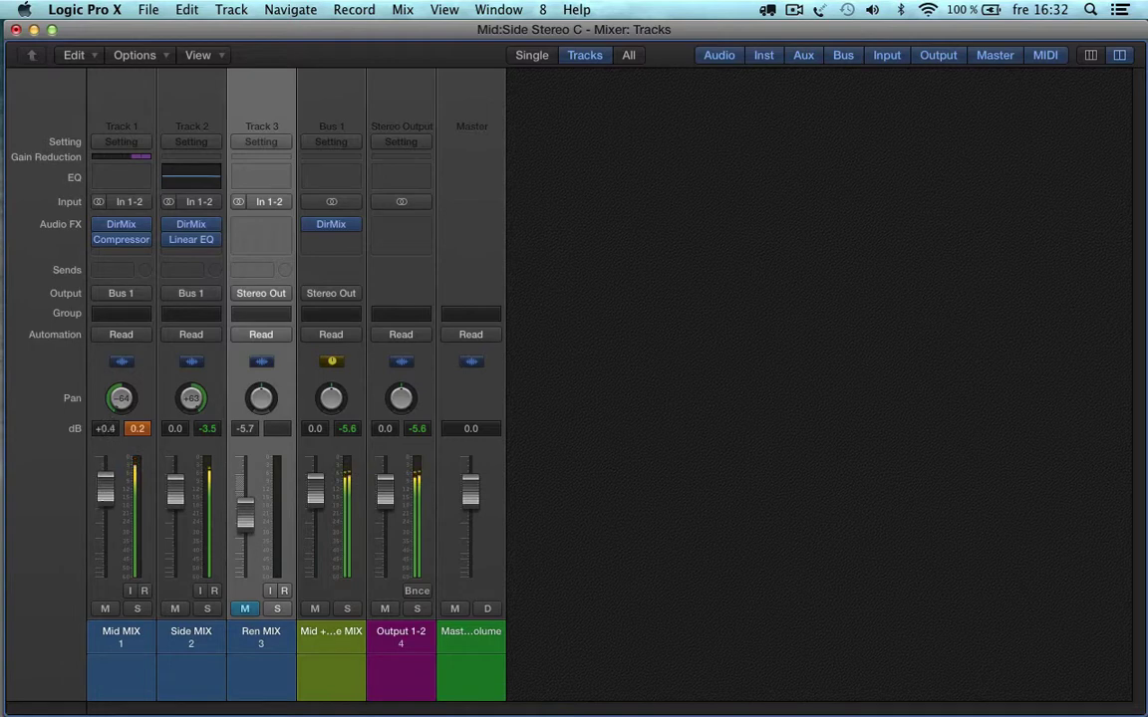
Step: Toggle bypass on the Mid MIX Compressor and the Side MIX Linear EQ to compare the processed and unprocessed sound
{"action": "left_click", "coordinate": [122, 239]}
{"action": "left_click", "coordinate": [124, 242]}
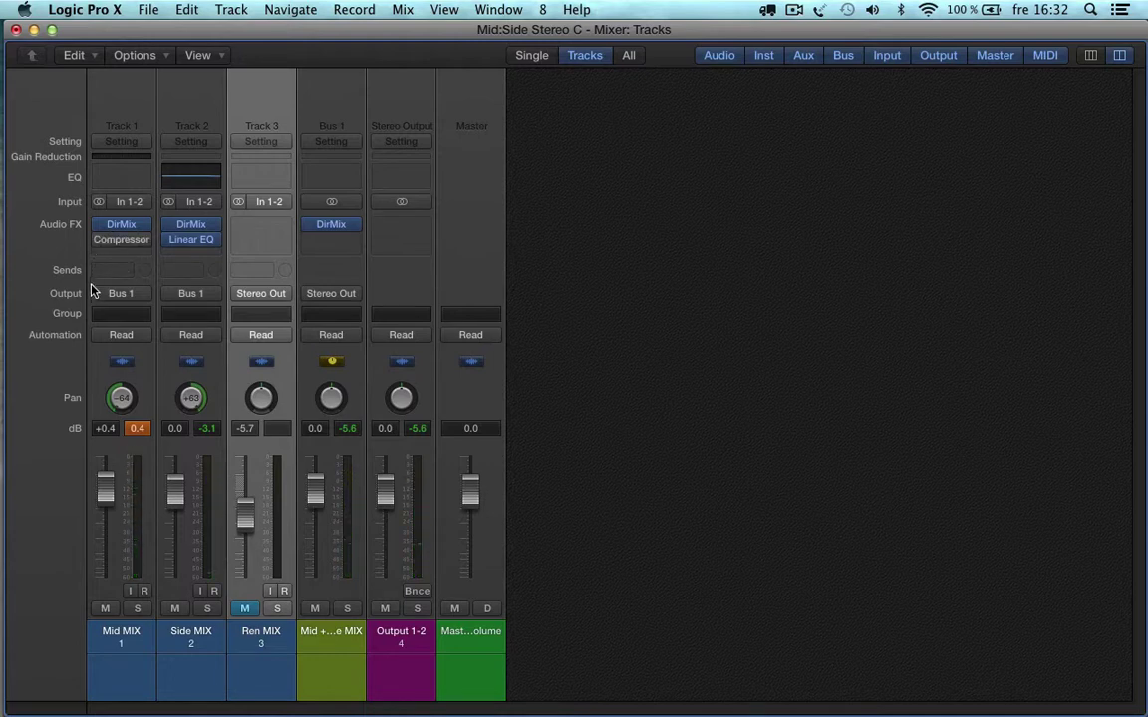
{"action": "left_click", "coordinate": [167, 239]}
{"action": "key", "text": "super+w"}
Step: Audition the Ren MIX region in solo against the Mid MIX and Side MIX regions, return to the song start and turn solo off
{"action": "key", "text": "space"}
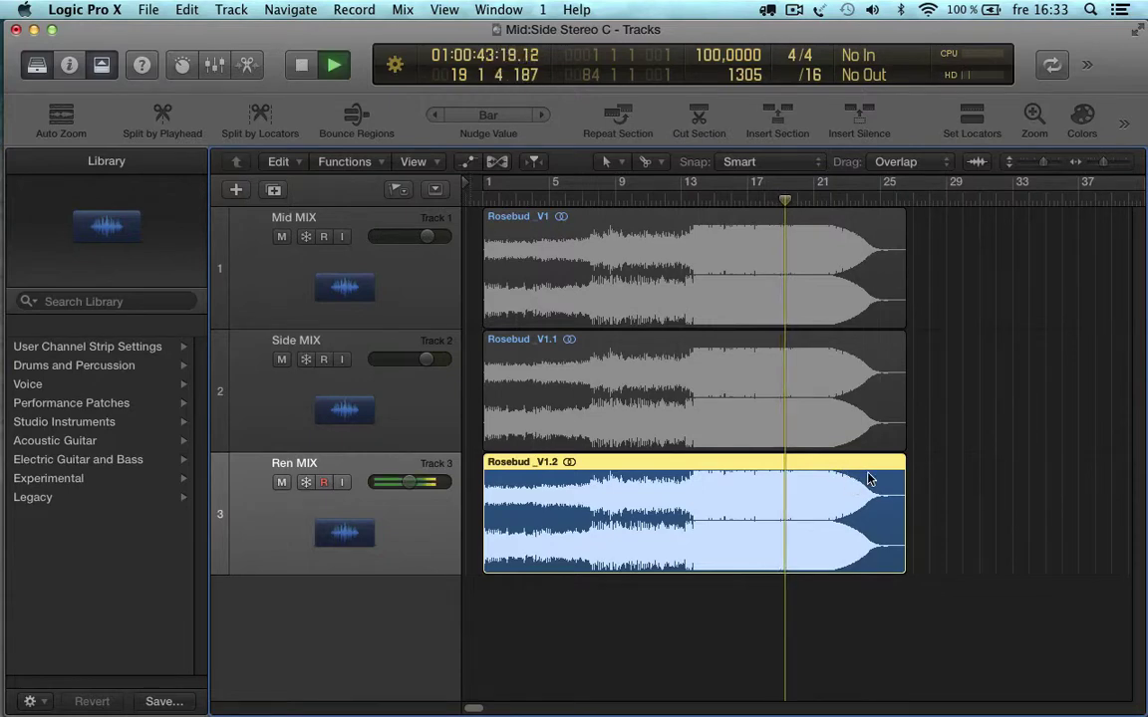
{"action": "key", "text": "space"}
{"action": "left_click", "coordinate": [966, 264]}
{"action": "left_click_drag", "start_coordinate": [916, 312], "coordinate": [872, 389]}
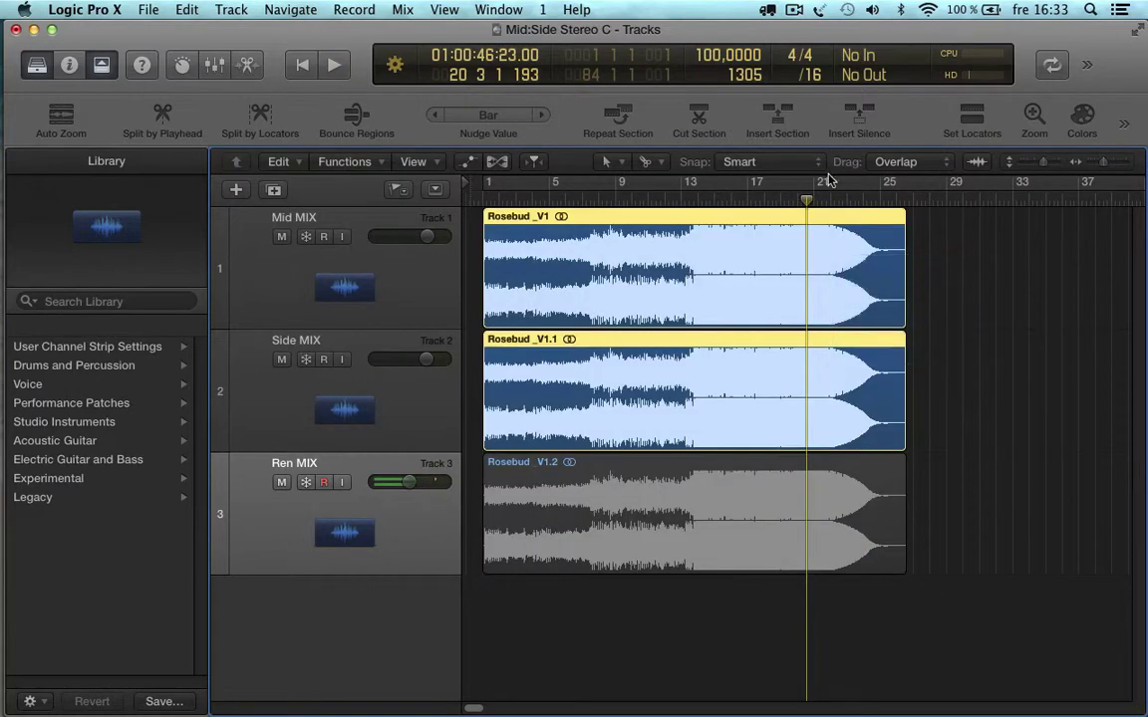
{"action": "key", "text": "space"}
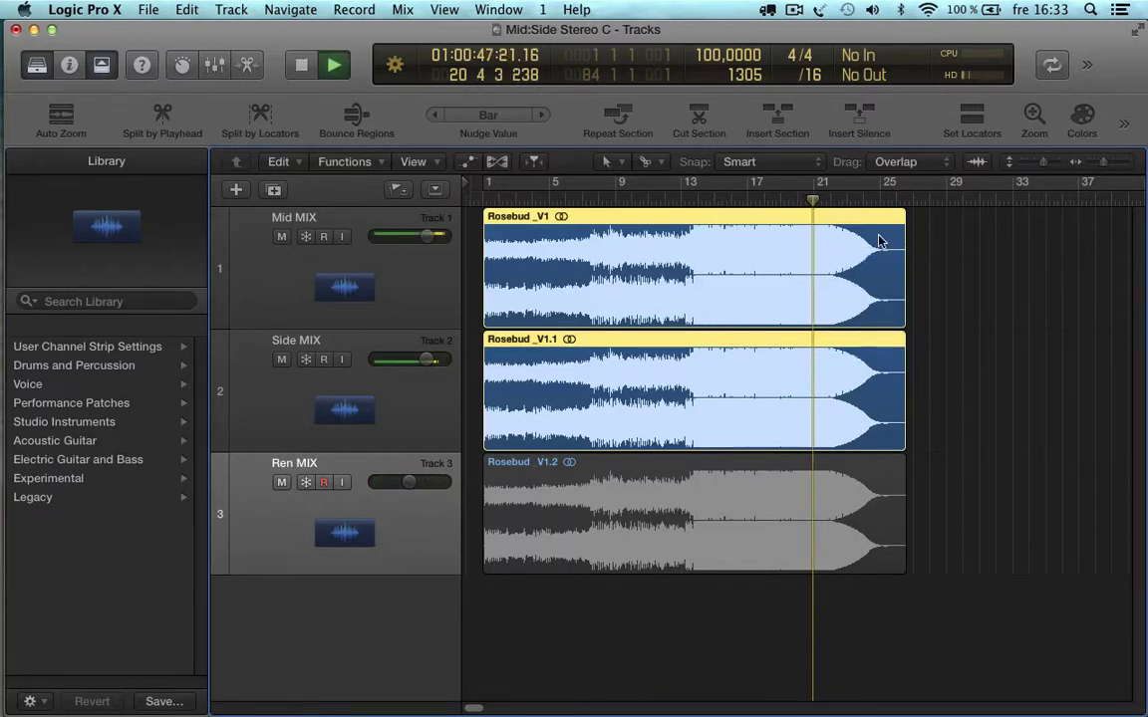
{"action": "key", "text": "space"}
{"action": "key", "text": "Return"}
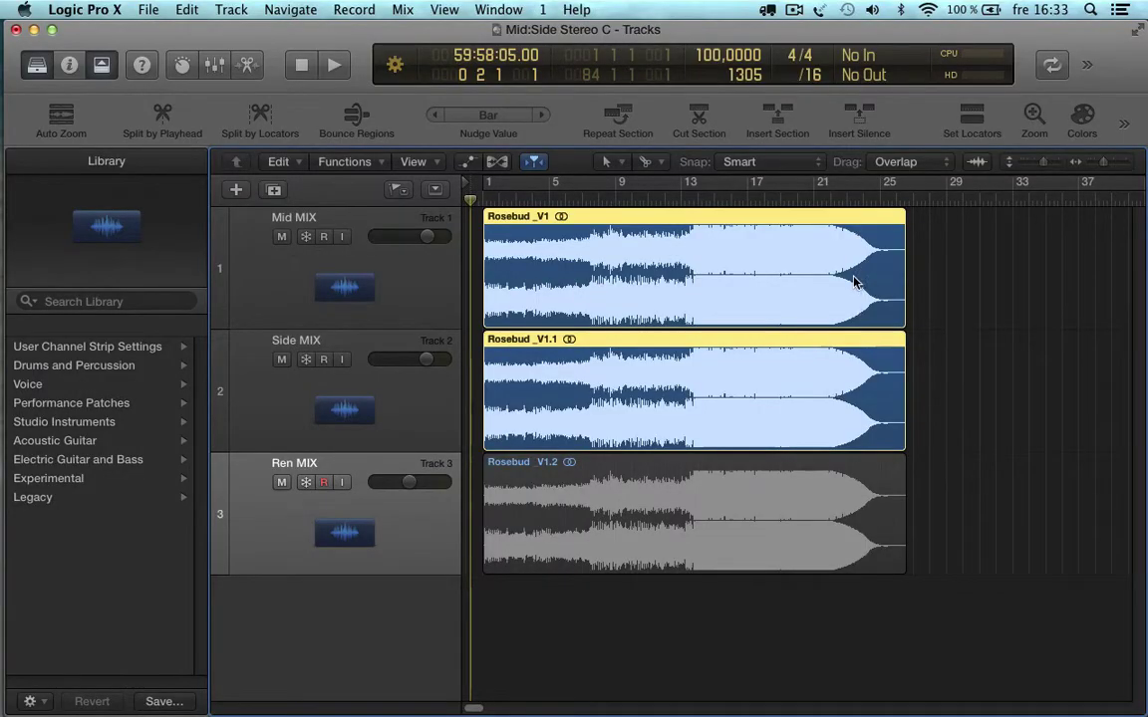
{"action": "left_click", "coordinate": [986, 393]}
{"action": "key", "text": "super+a"}
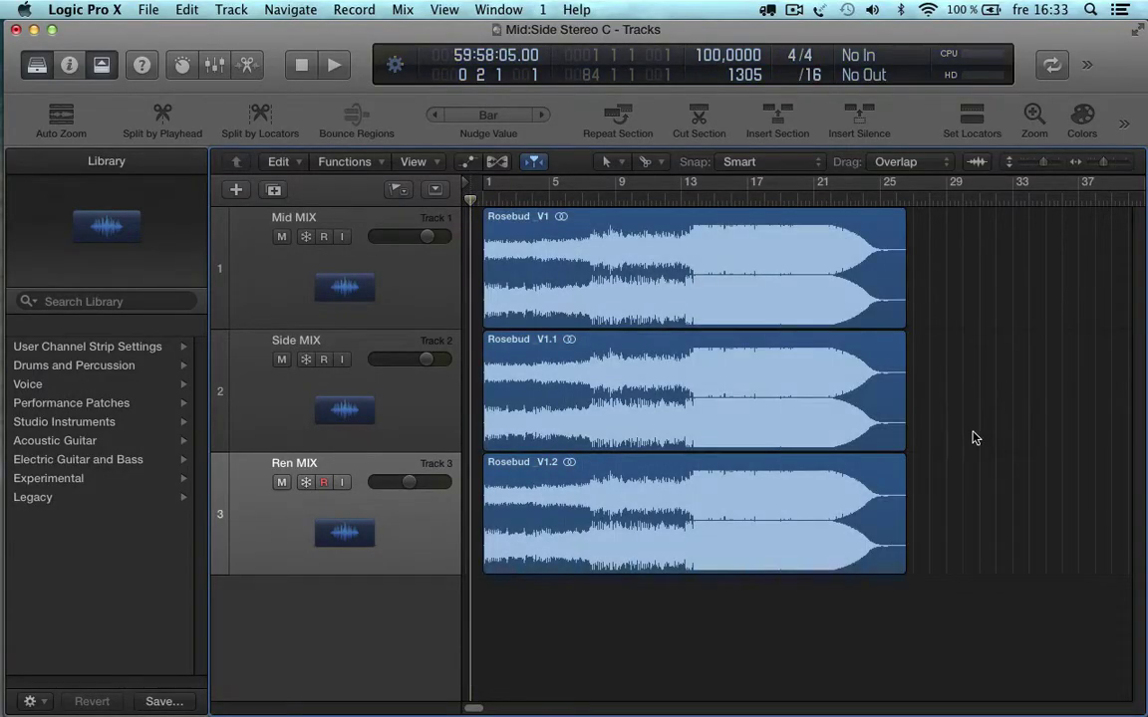